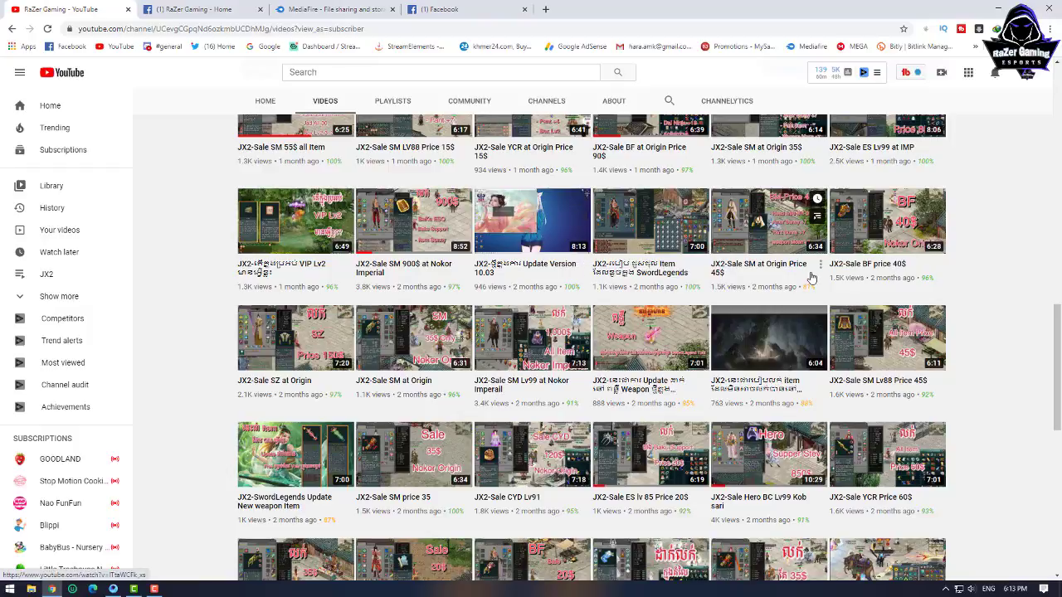
# Look through the channel's uploaded JX2 videos, going back to the ones published about a year ago.
pyautogui.scroll(-10, 807, 281)
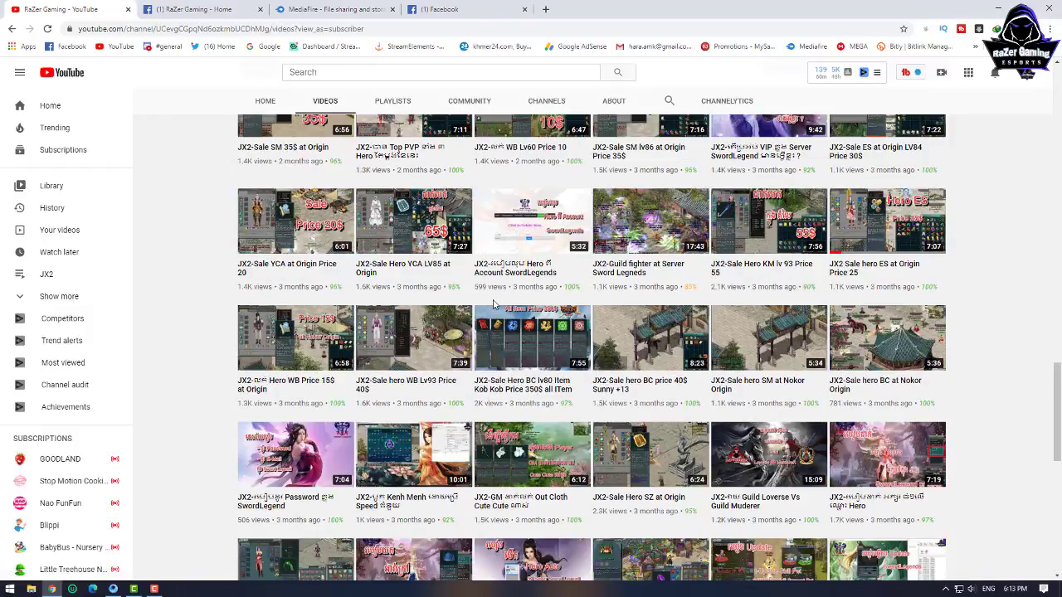
pyautogui.scroll(-5, 493, 301)
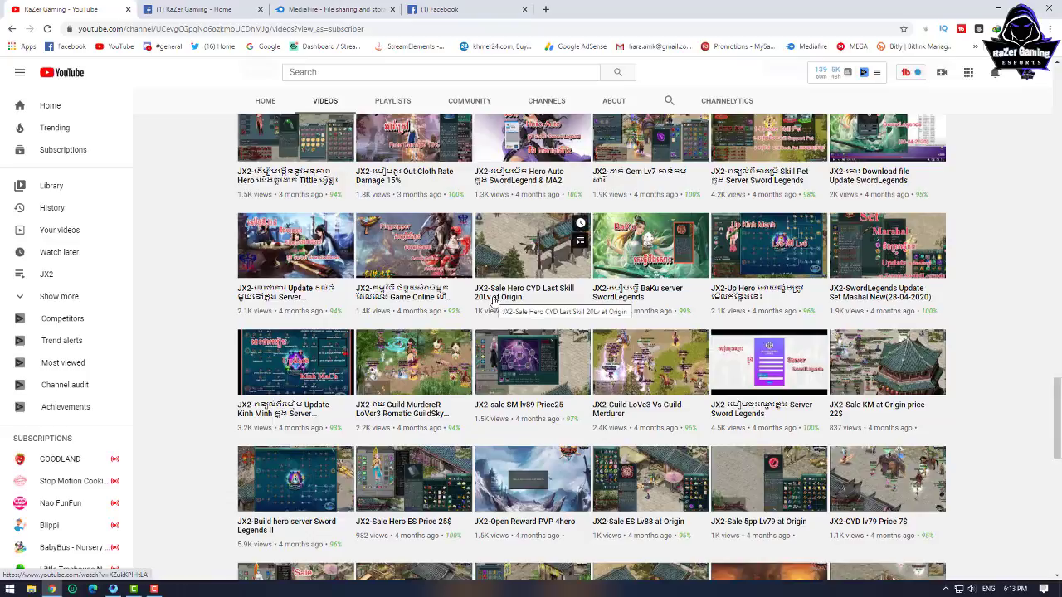
pyautogui.scroll(-3, 492, 300)
pyautogui.scroll(-1, 492, 300)
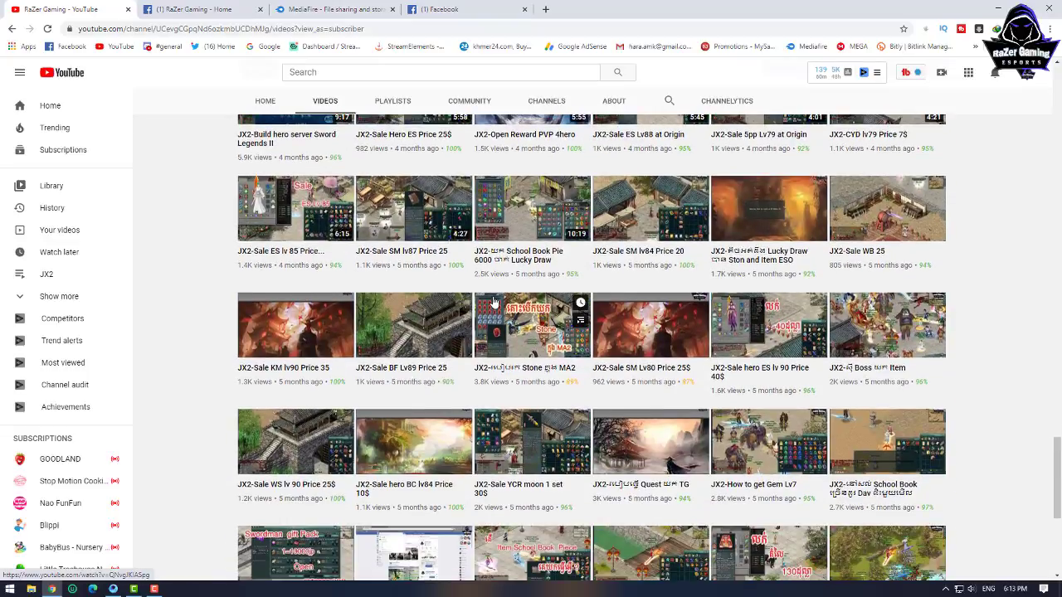
pyautogui.scroll(-2, 492, 300)
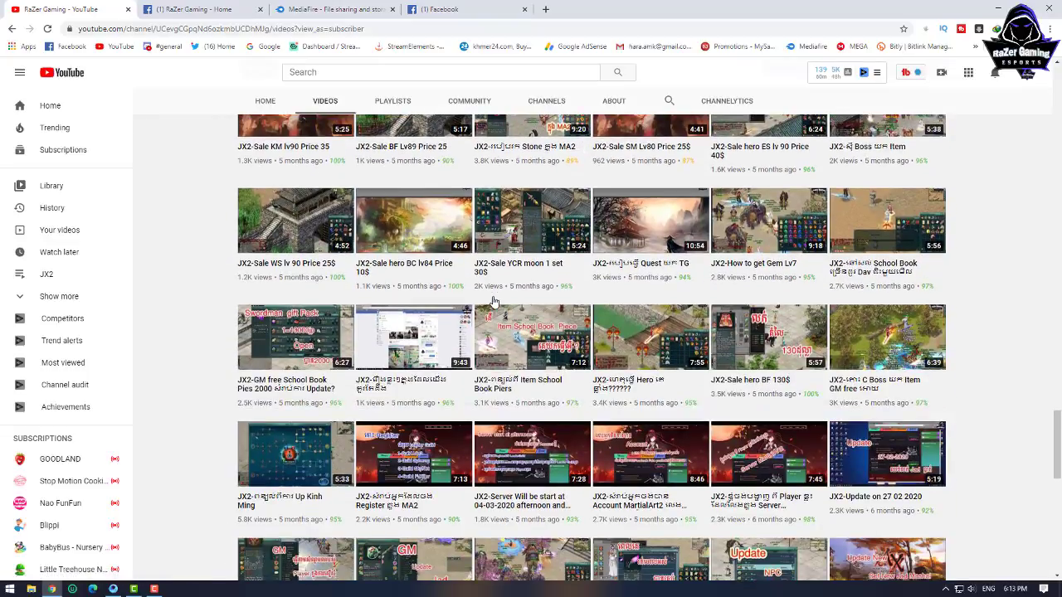
pyautogui.scroll(-3, 802, 296)
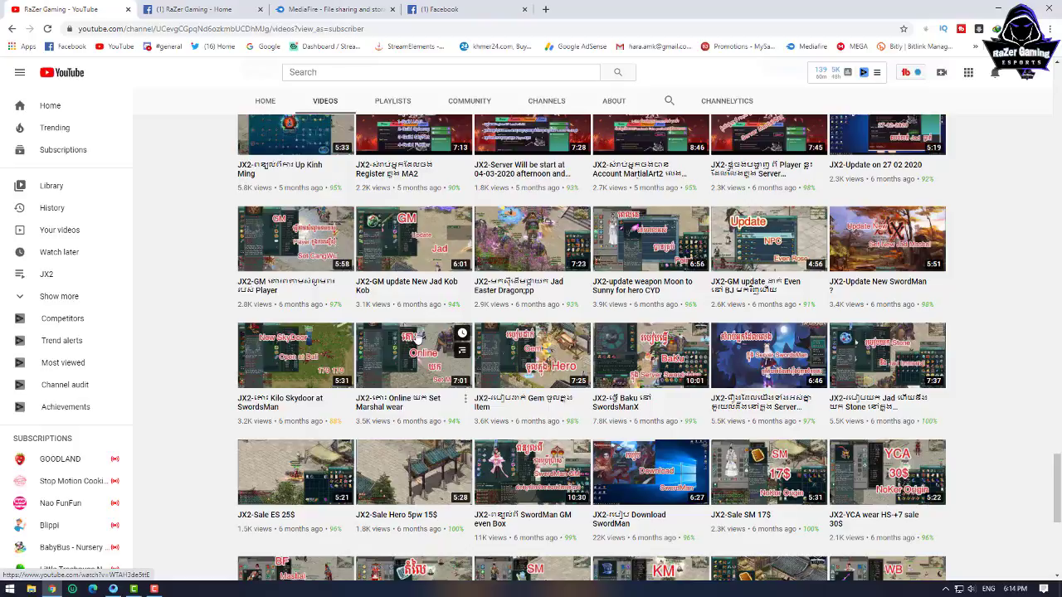
pyautogui.scroll(-3, 419, 336)
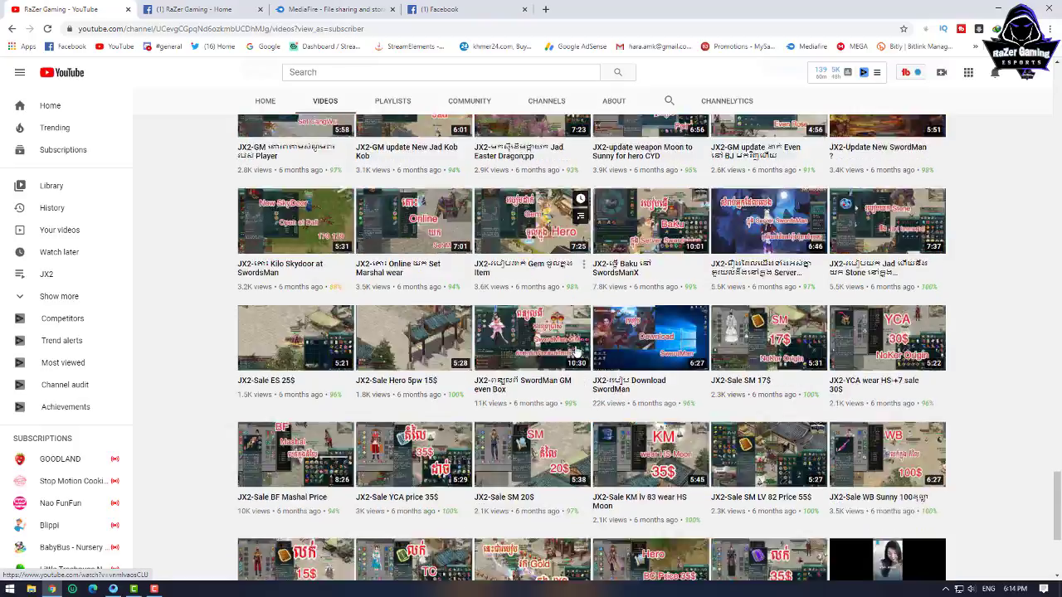
pyautogui.scroll(-4, 578, 353)
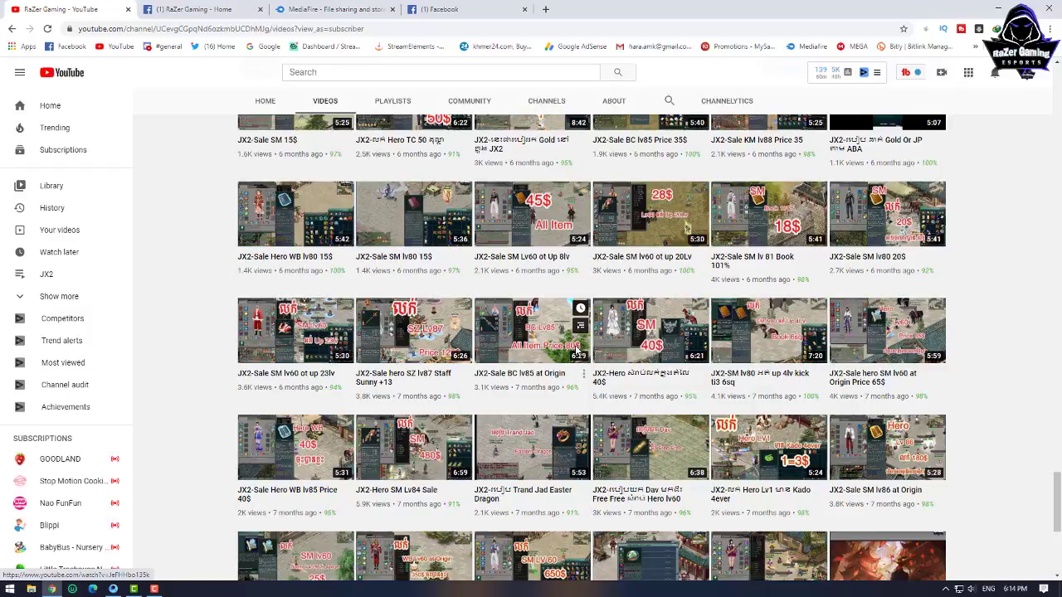
pyautogui.scroll(-4, 578, 354)
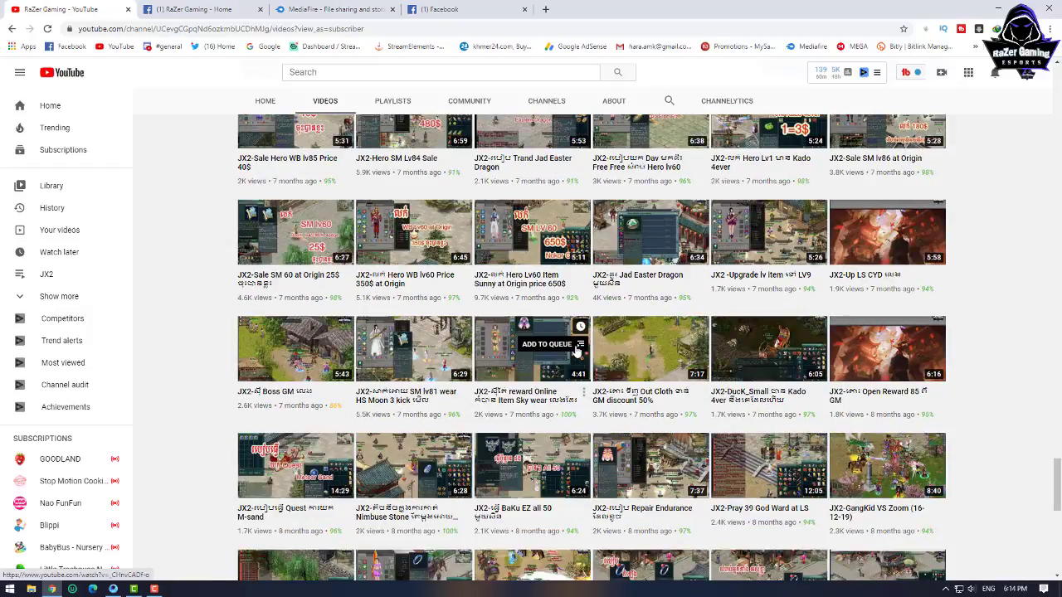
pyautogui.scroll(-3, 578, 354)
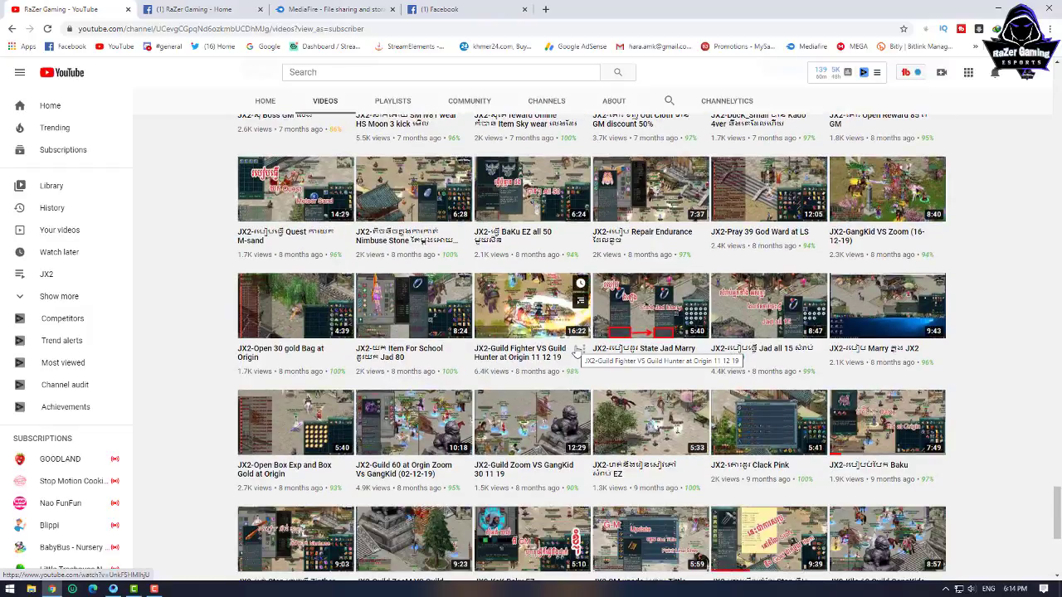
pyautogui.scroll(-3, 578, 354)
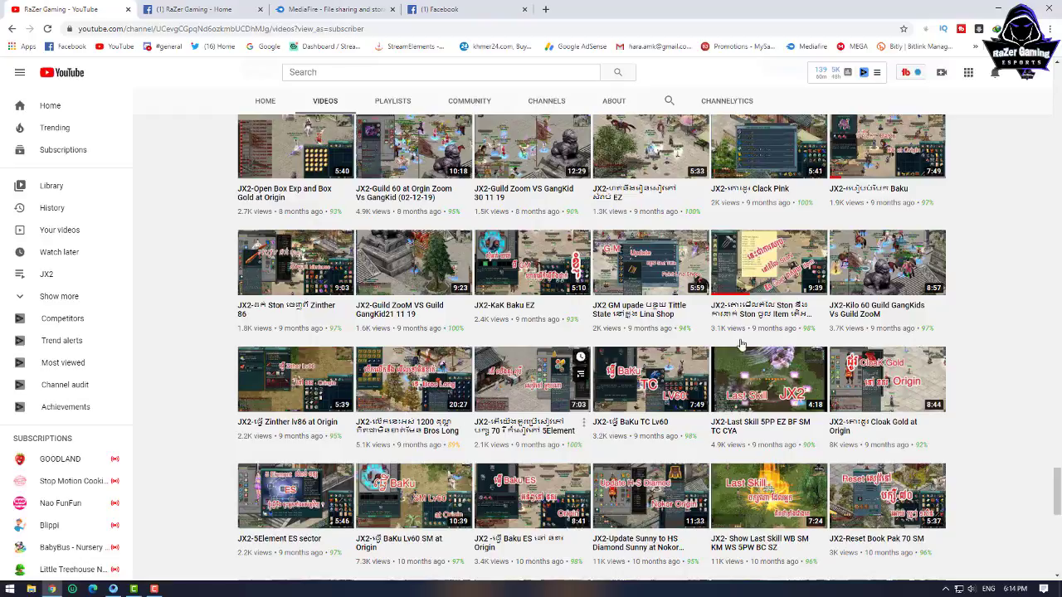
pyautogui.scroll(-2, 638, 327)
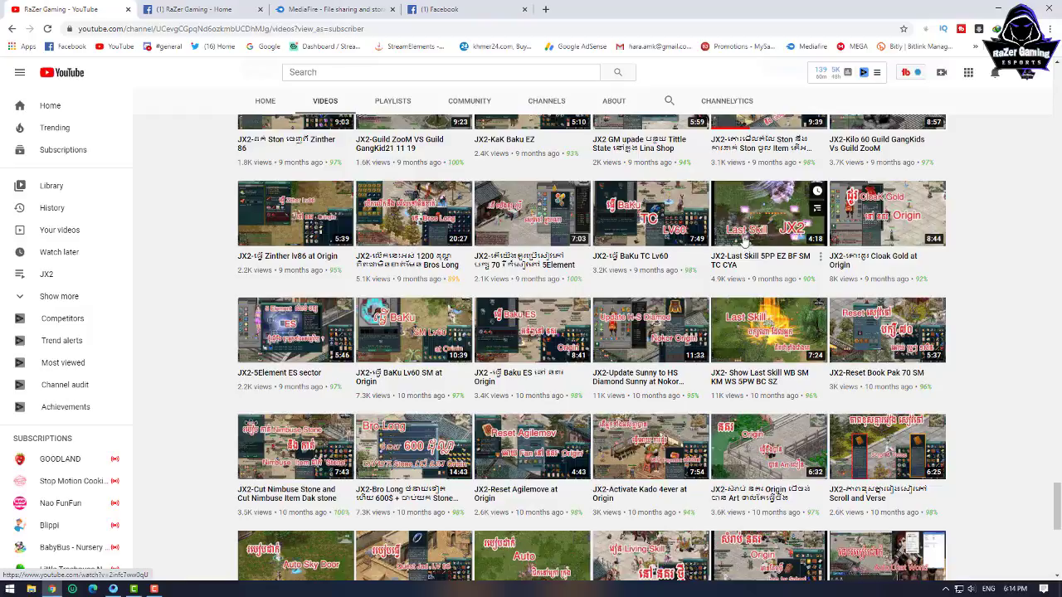
pyautogui.scroll(-3, 760, 243)
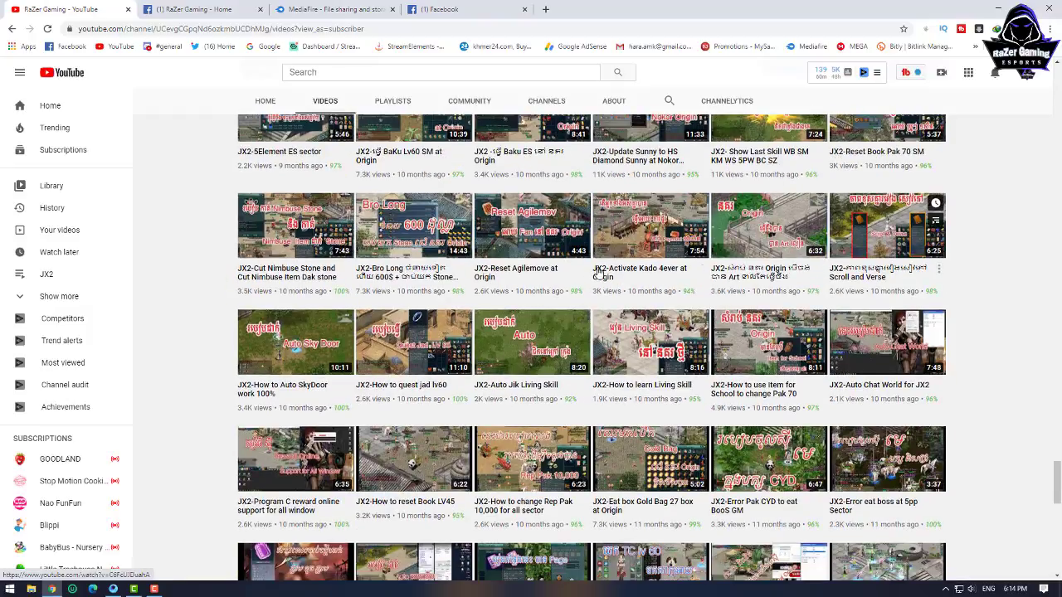
pyautogui.scroll(-3, 819, 268)
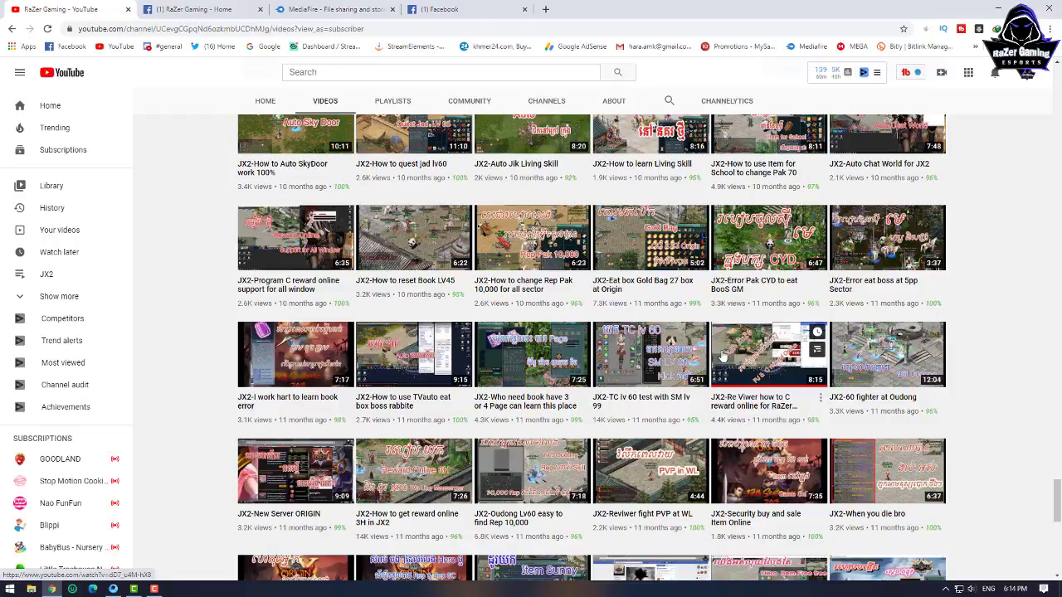
pyautogui.scroll(-2, 539, 365)
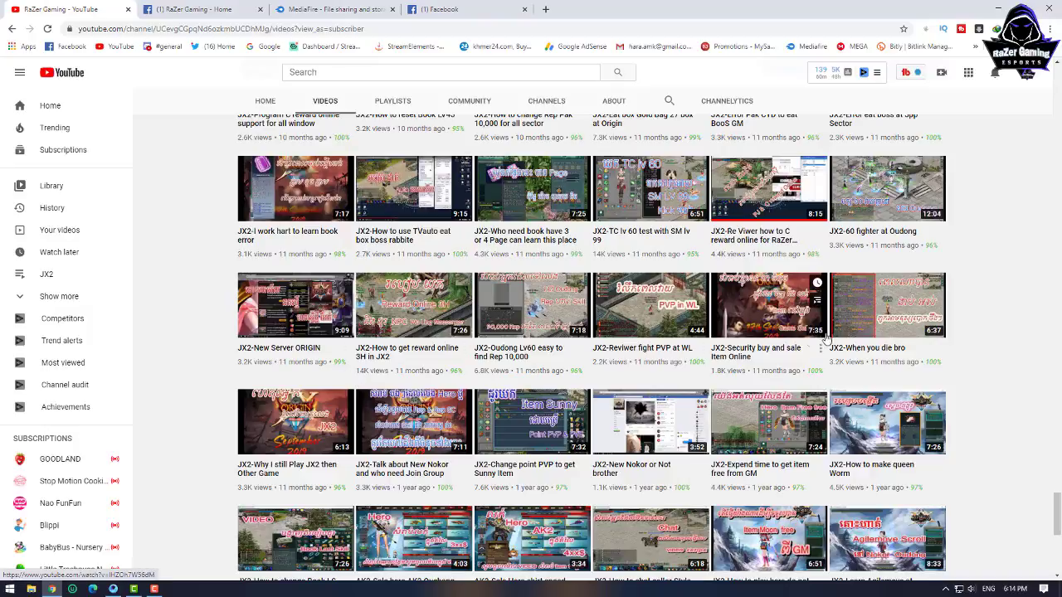
pyautogui.scroll(-5, 431, 346)
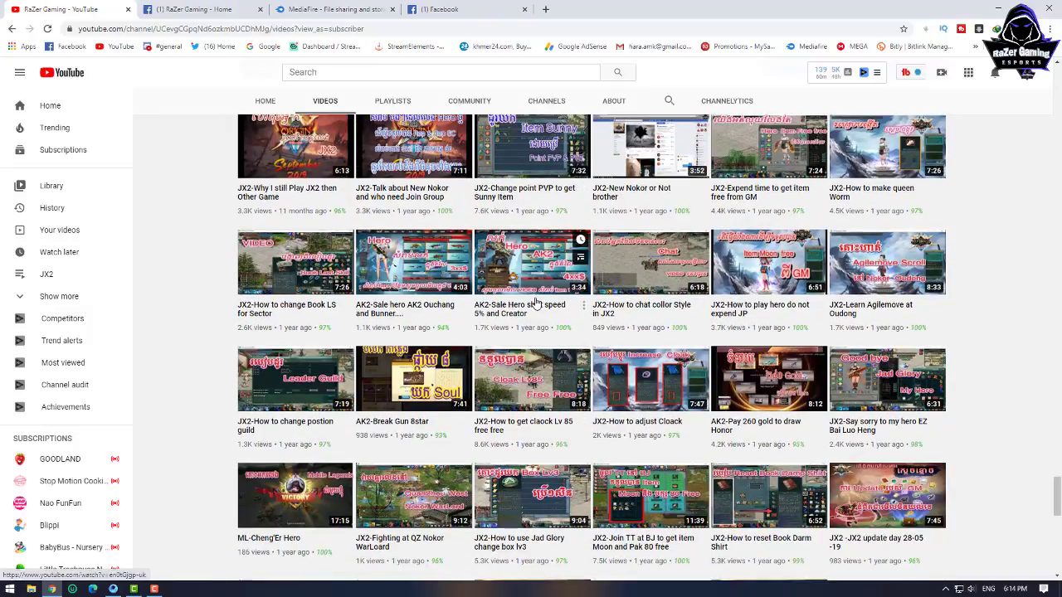
pyautogui.scroll(-5, 535, 304)
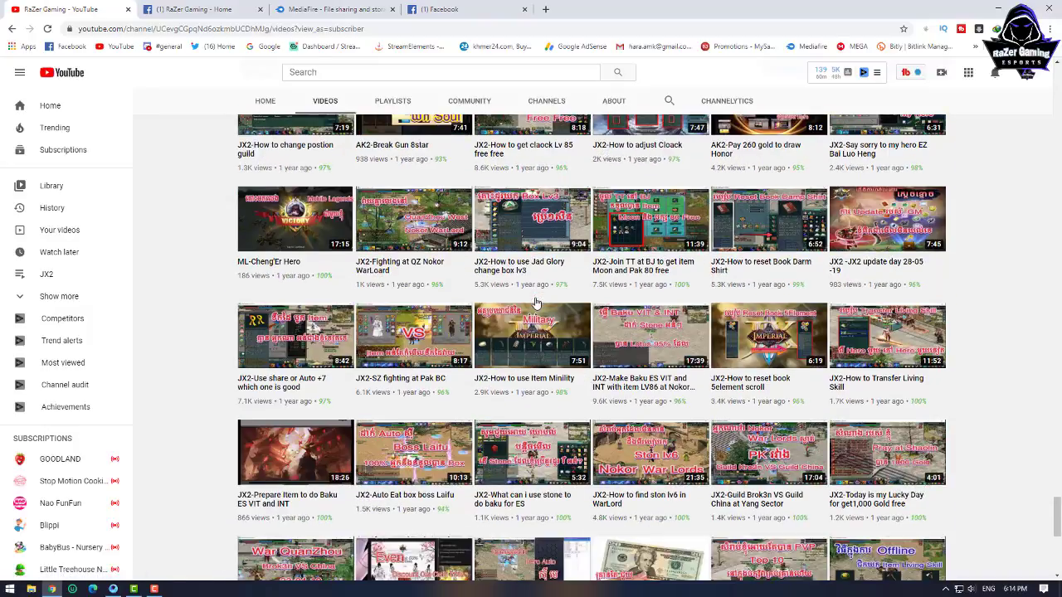
# Search the uploads from 9 to 11 months ago for the review video about the online reward program.
pyautogui.scroll(5, 873, 283)
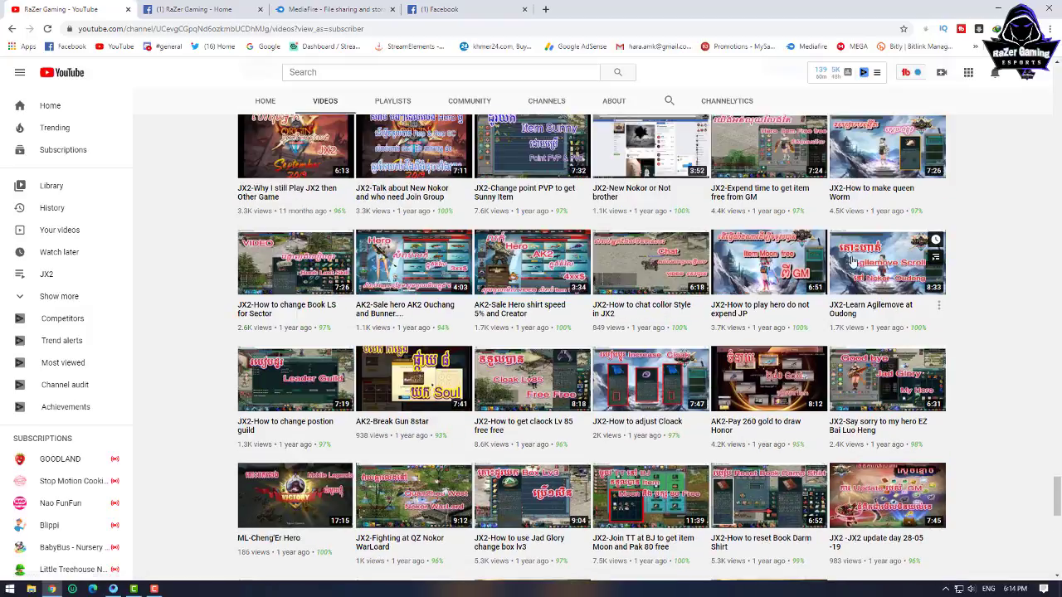
pyautogui.scroll(1, 776, 263)
pyautogui.scroll(7, 775, 264)
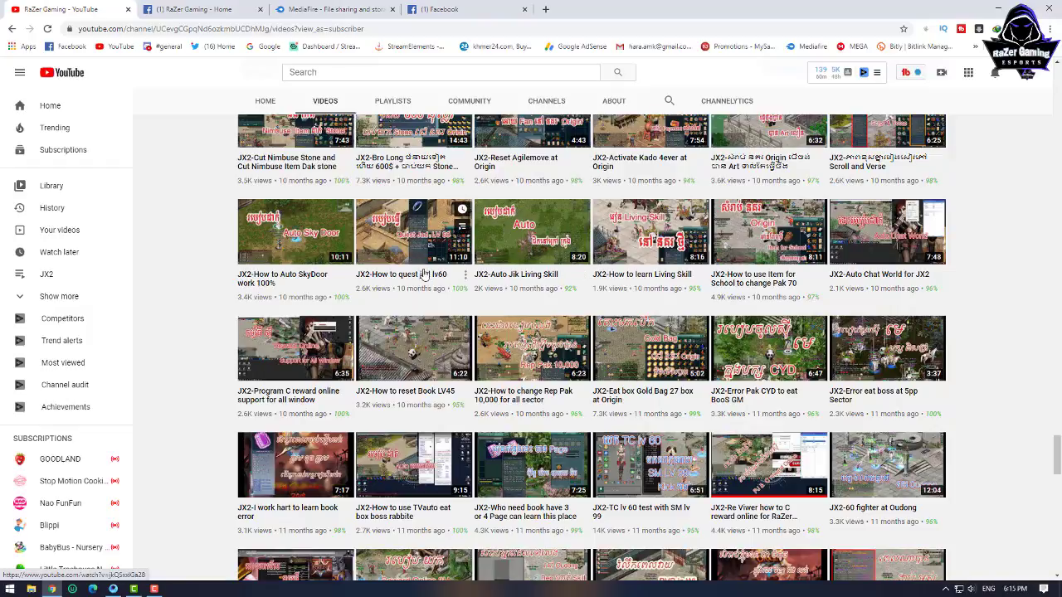
pyautogui.scroll(3, 430, 263)
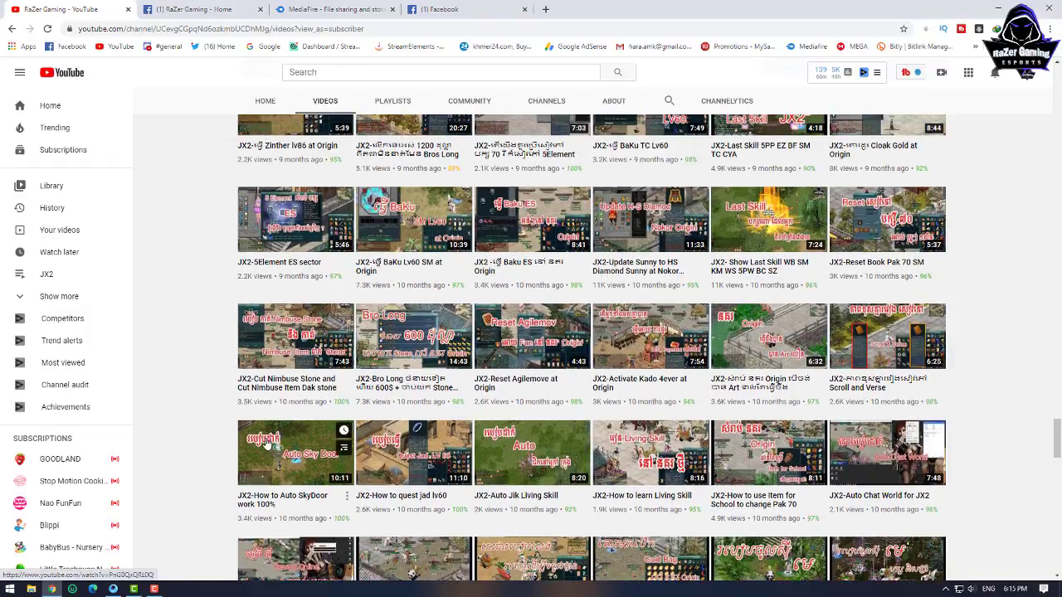
pyautogui.scroll(2, 276, 462)
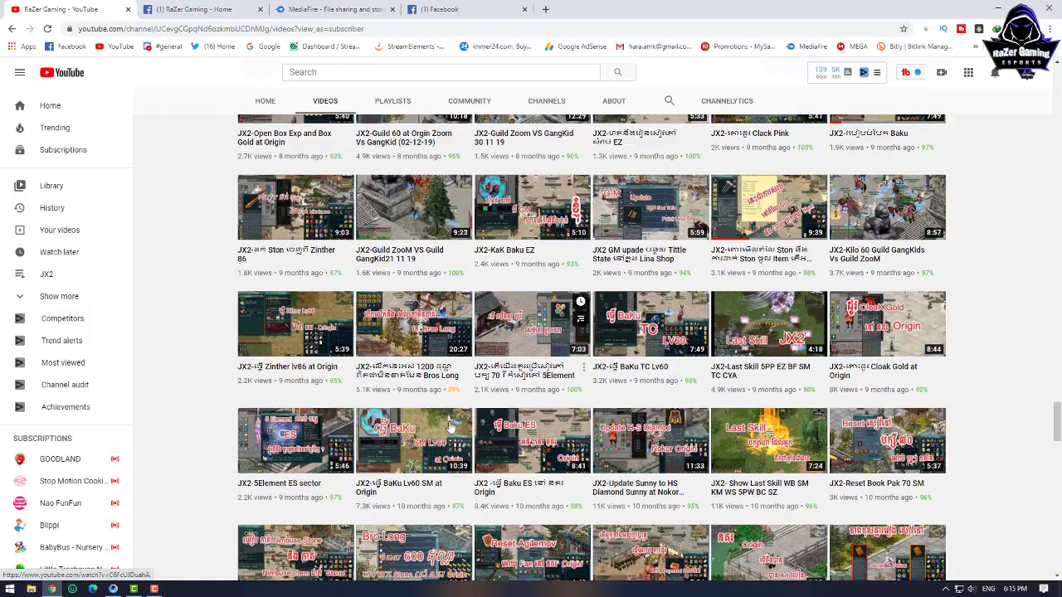
pyautogui.scroll(-3, 286, 461)
pyautogui.scroll(2, 293, 460)
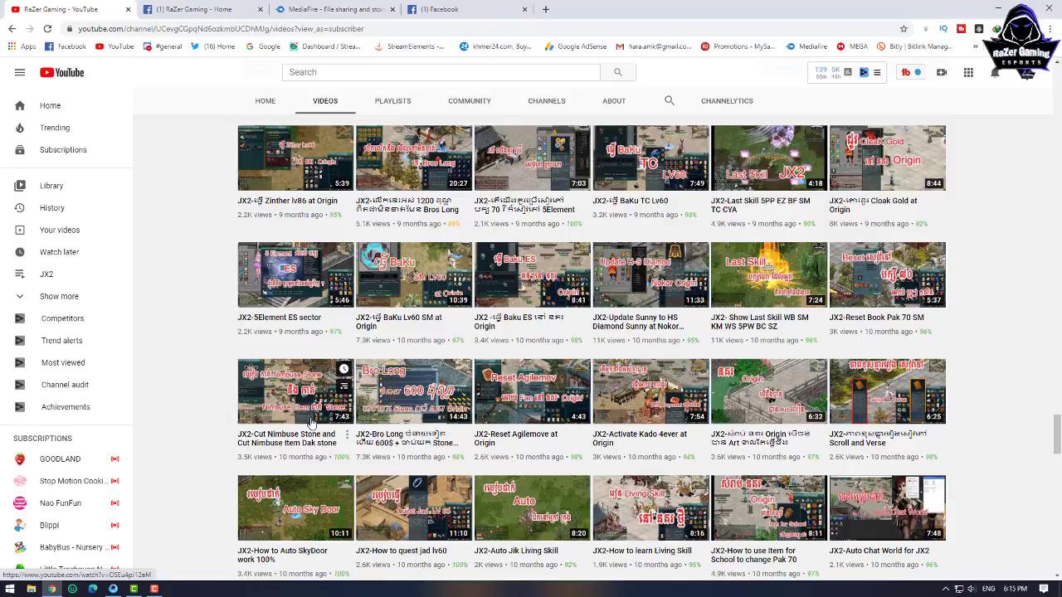
pyautogui.scroll(2, 808, 381)
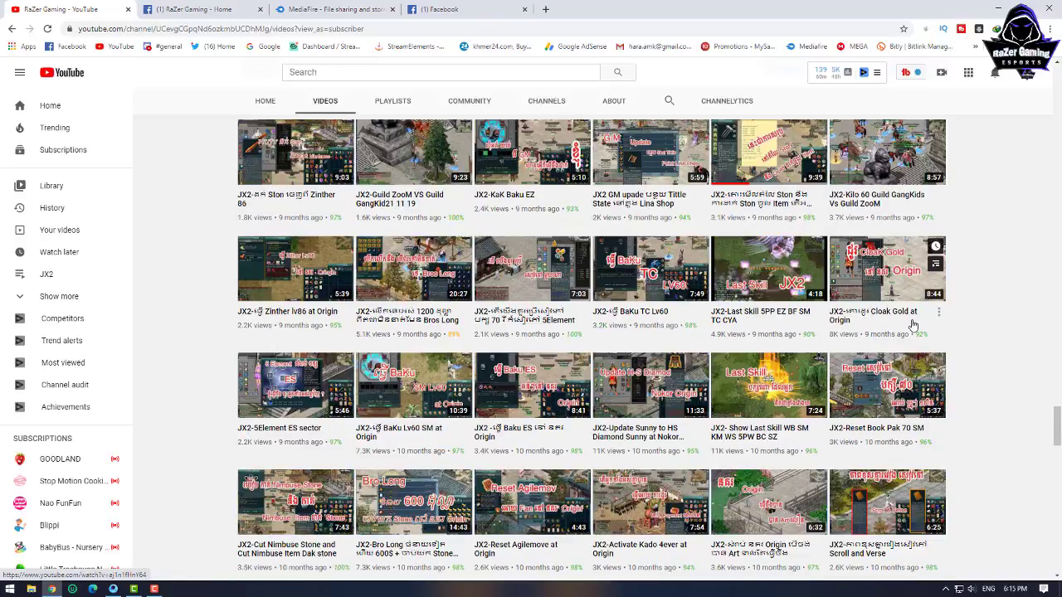
pyautogui.scroll(1, 904, 299)
pyautogui.scroll(1, 830, 319)
pyautogui.scroll(-2, 771, 379)
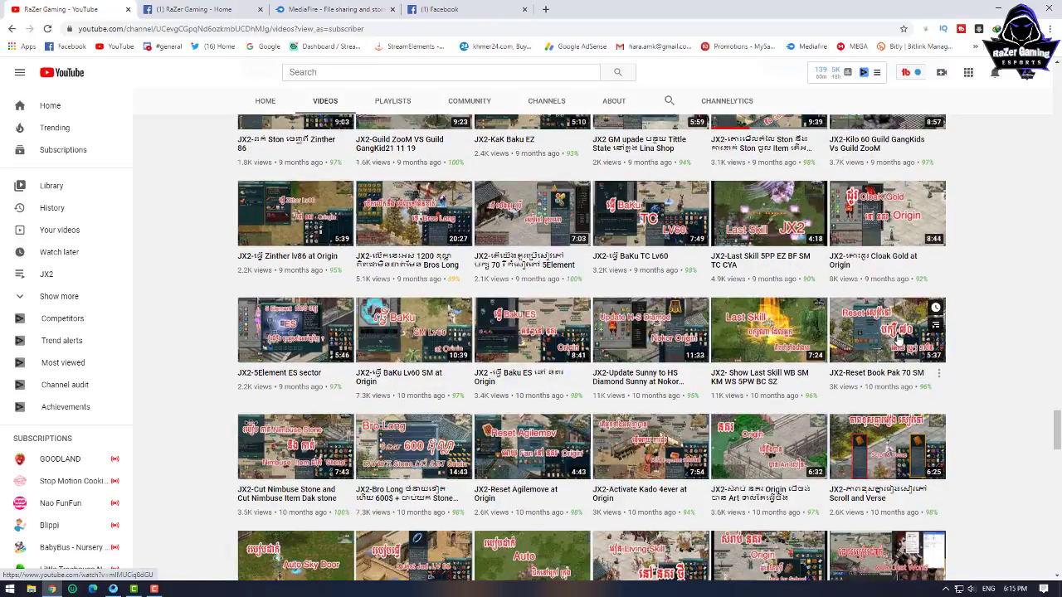
pyautogui.scroll(-1, 884, 348)
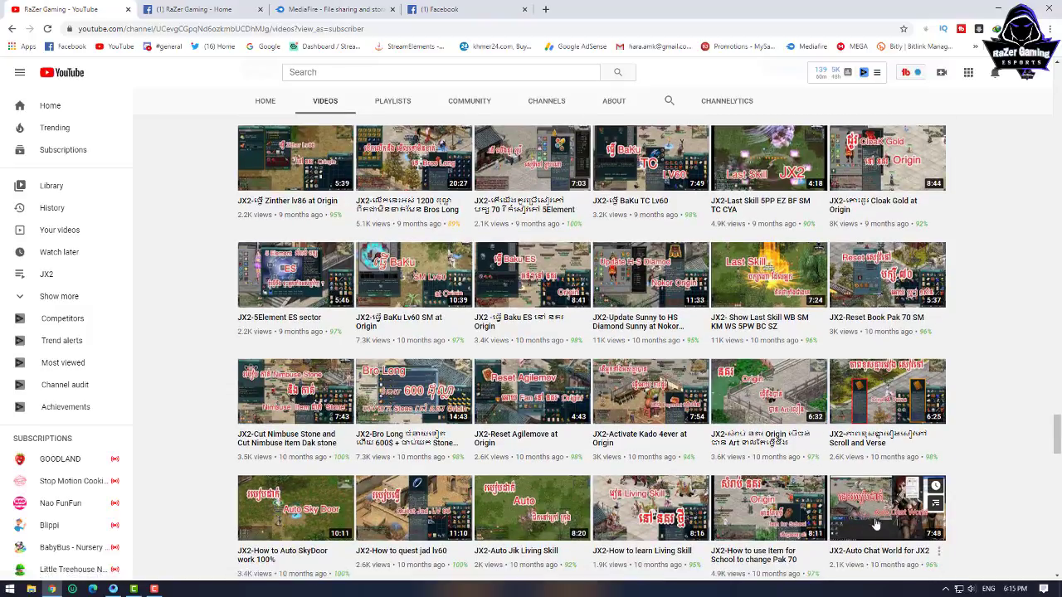
pyautogui.scroll(-2, 597, 497)
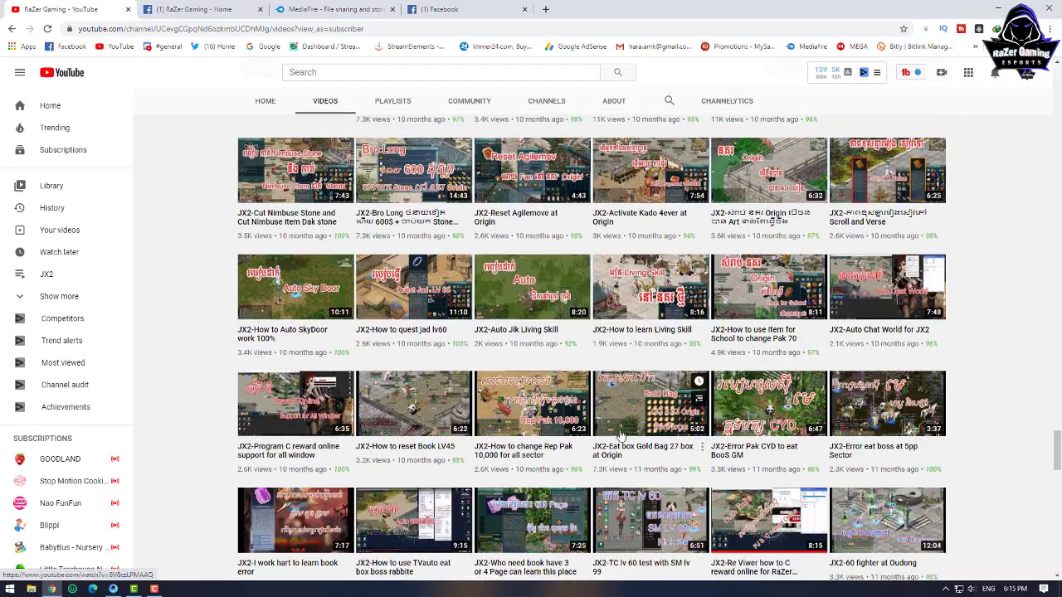
pyautogui.scroll(-1, 512, 325)
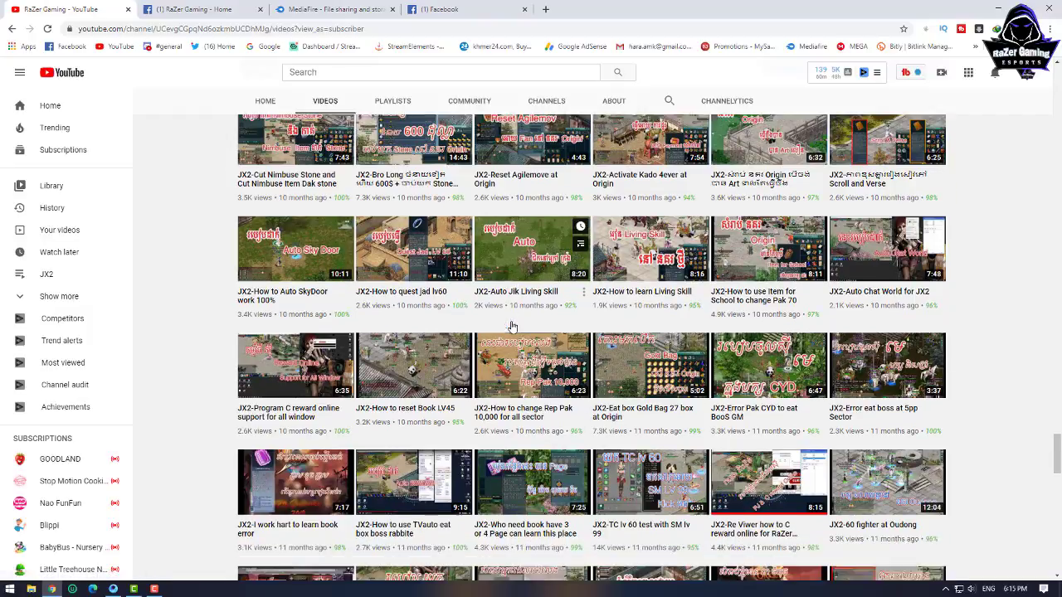
pyautogui.scroll(-2, 841, 335)
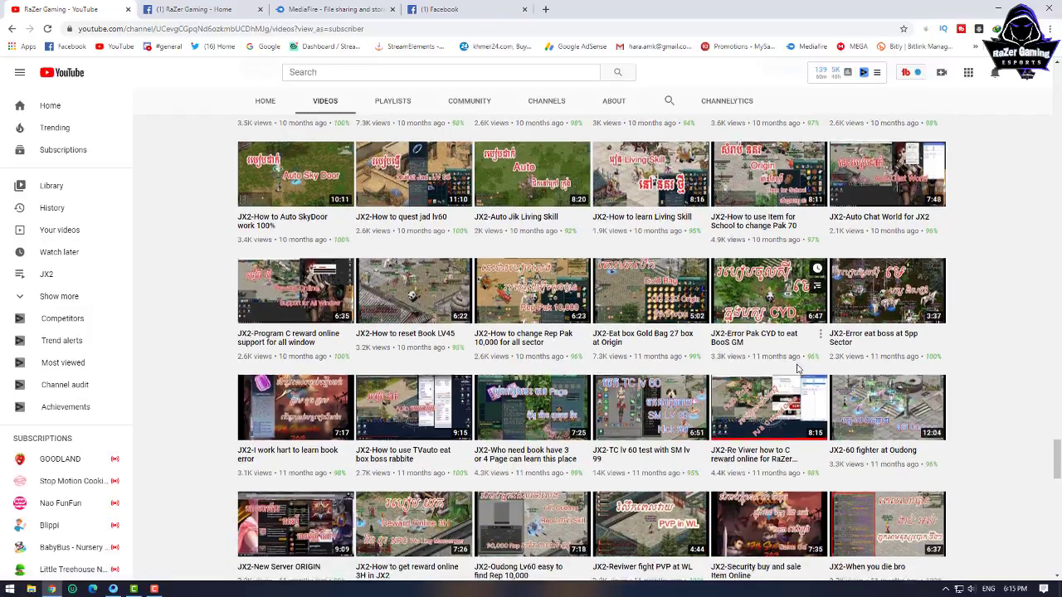
# Open the video "JX2-Re Viwer how to C reward online for RaZer Gaming" and play it muted from about 0:19.
pyautogui.click(710, 262)
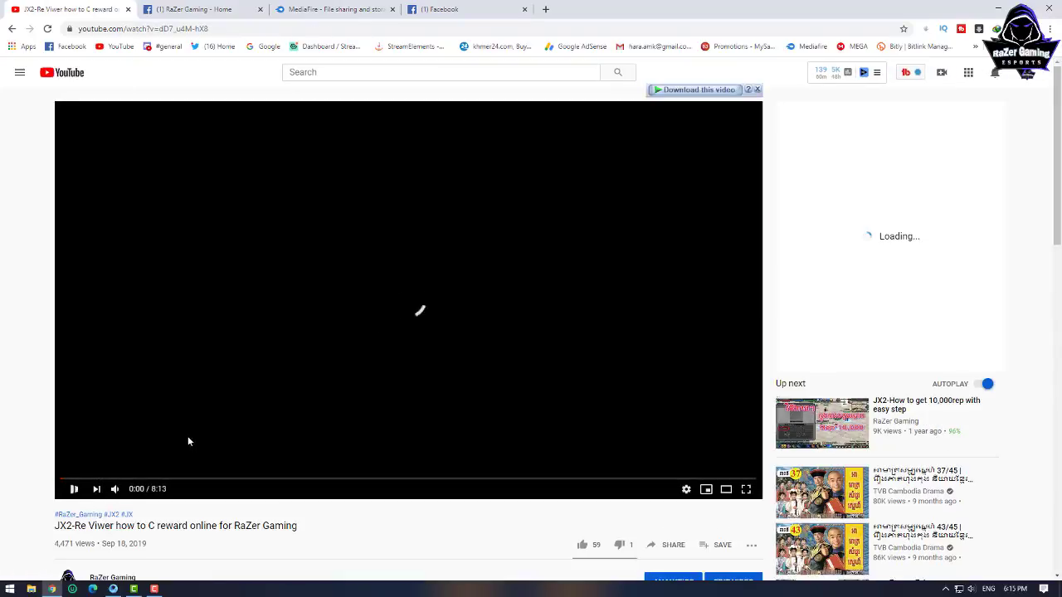
pyautogui.scroll(-2, 291, 404)
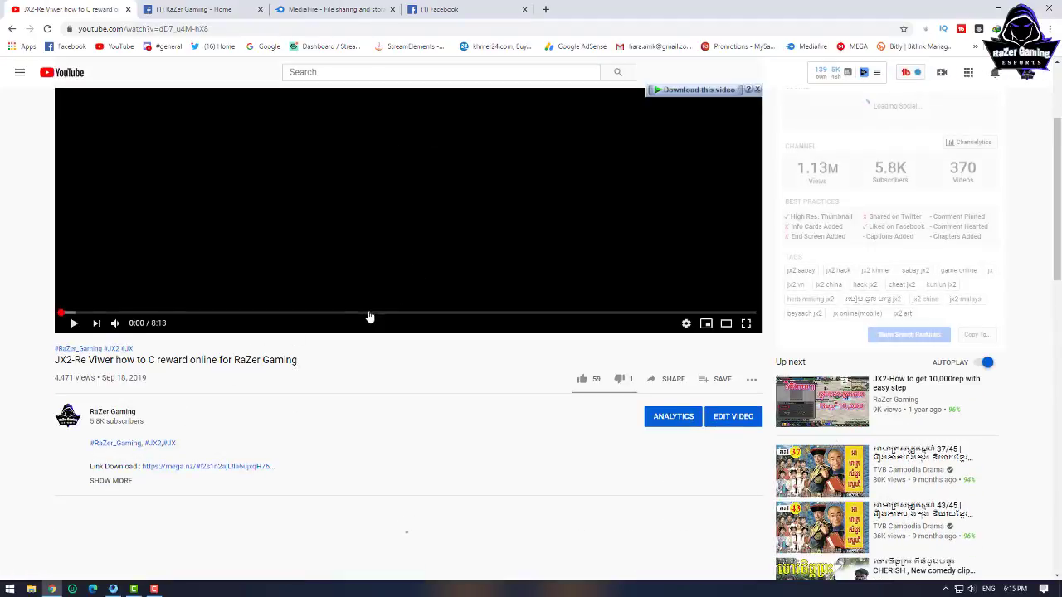
pyautogui.scroll(2, 180, 334)
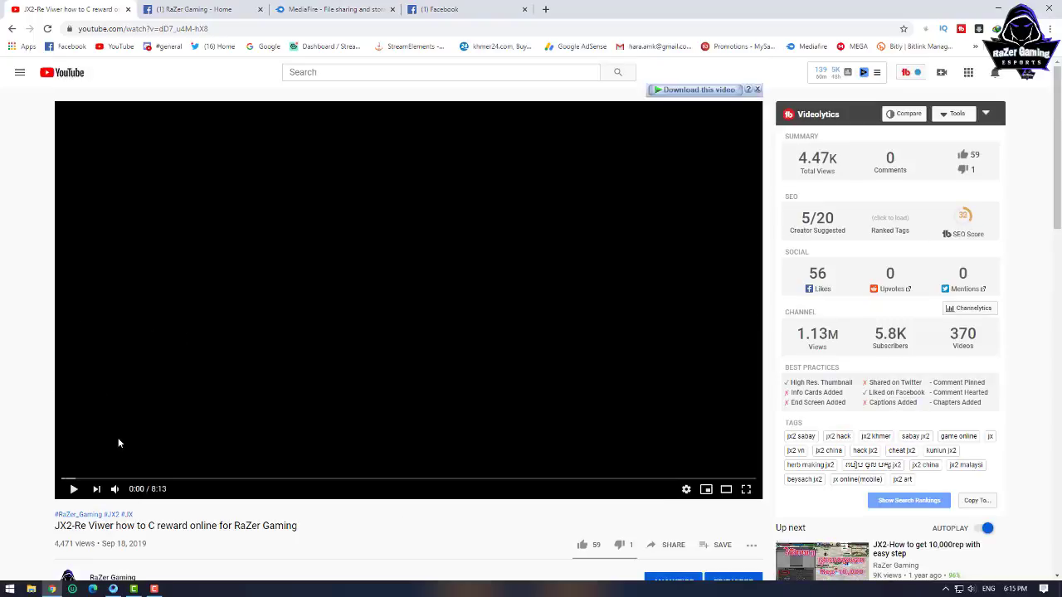
pyautogui.click(75, 488)
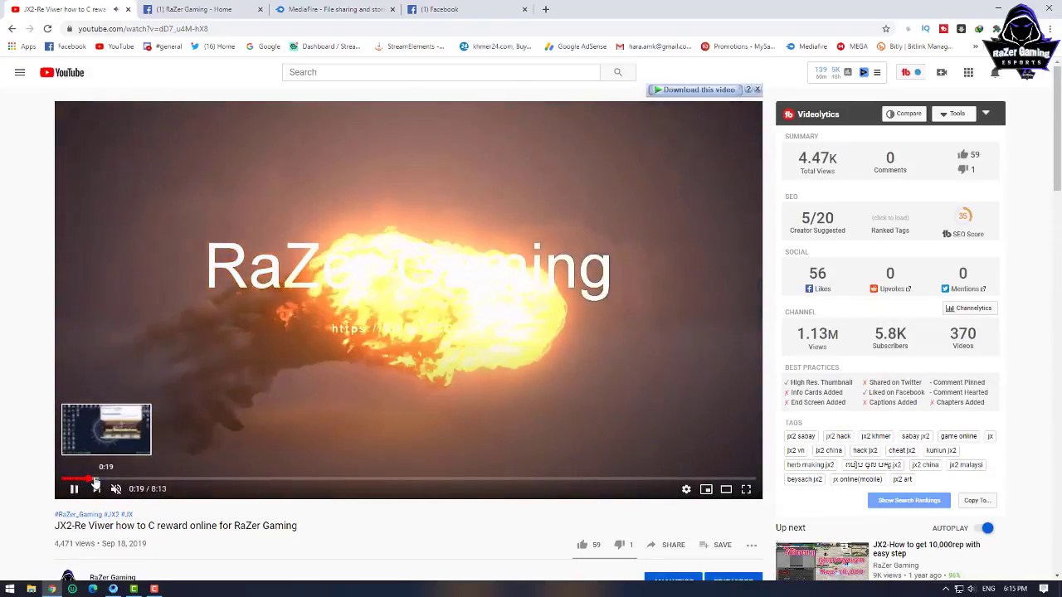
pyautogui.click(91, 480)
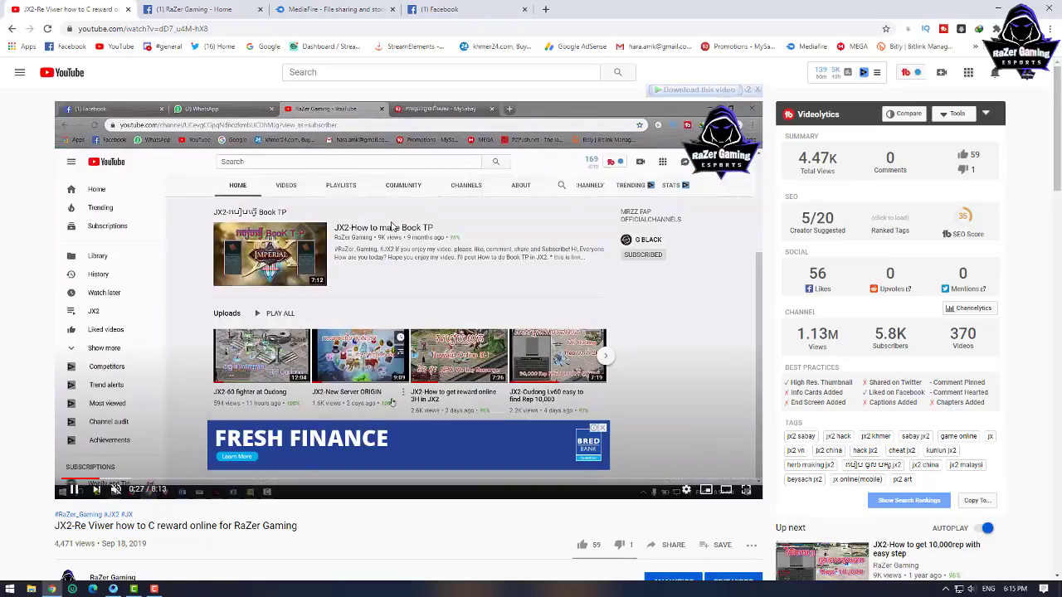
# Examine the video's description with its download link and the viewer comments below the player.
pyautogui.scroll(-3, 284, 278)
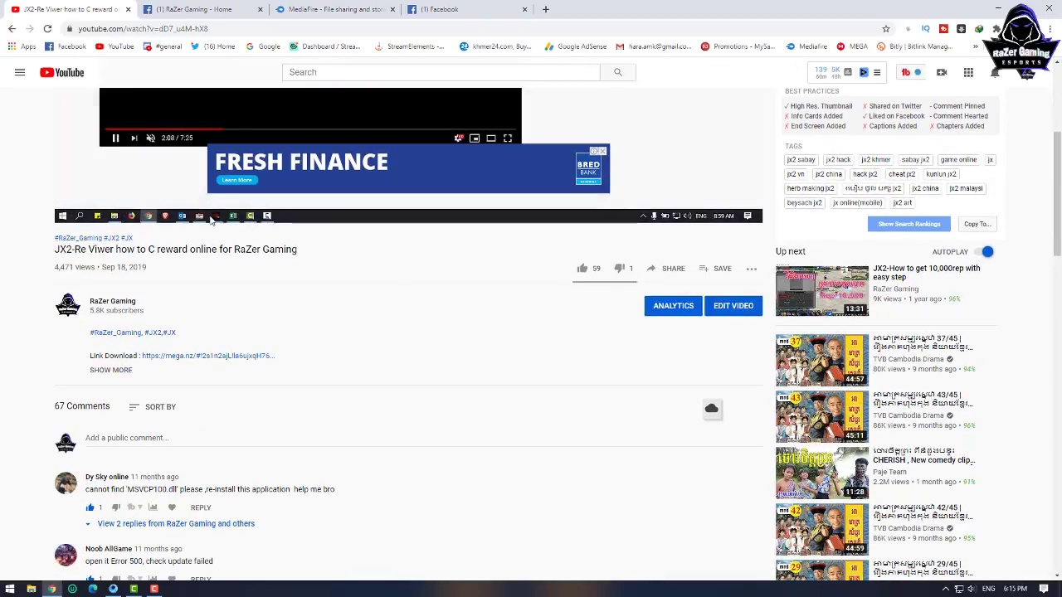
pyautogui.scroll(2, 285, 278)
pyautogui.scroll(-1, 285, 278)
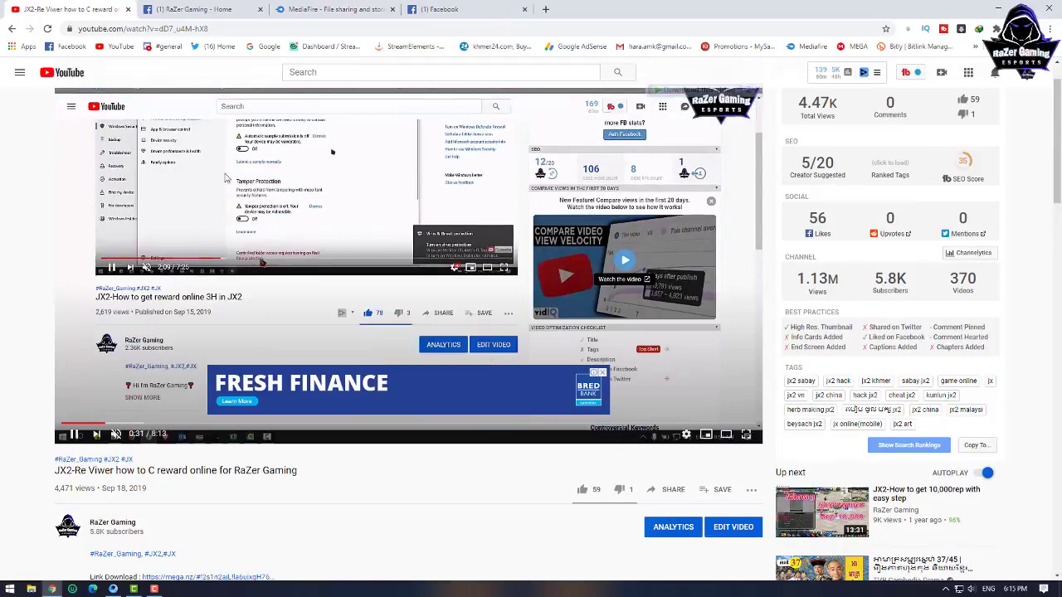
pyautogui.scroll(-3, 354, 314)
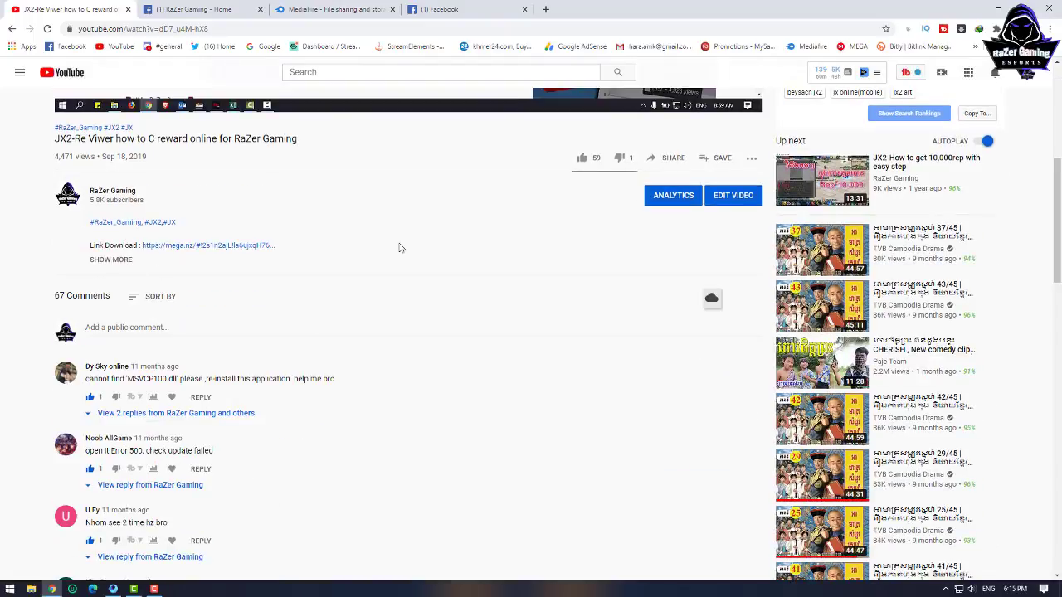
# Expand the video's full description to view its download and software links, and return to the channel's video list.
pyautogui.click(117, 261)
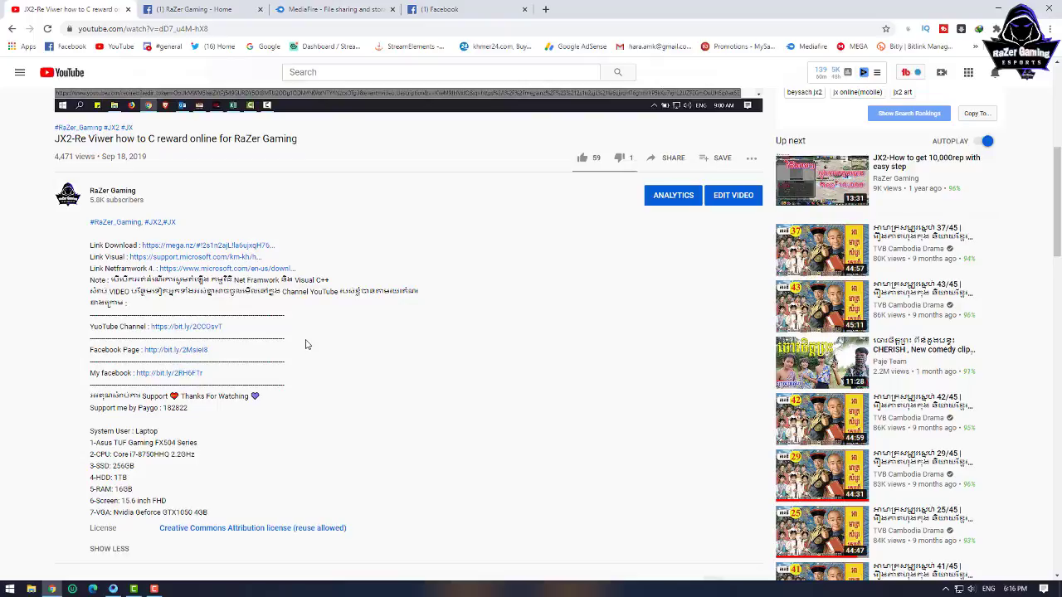
pyautogui.scroll(5, 305, 344)
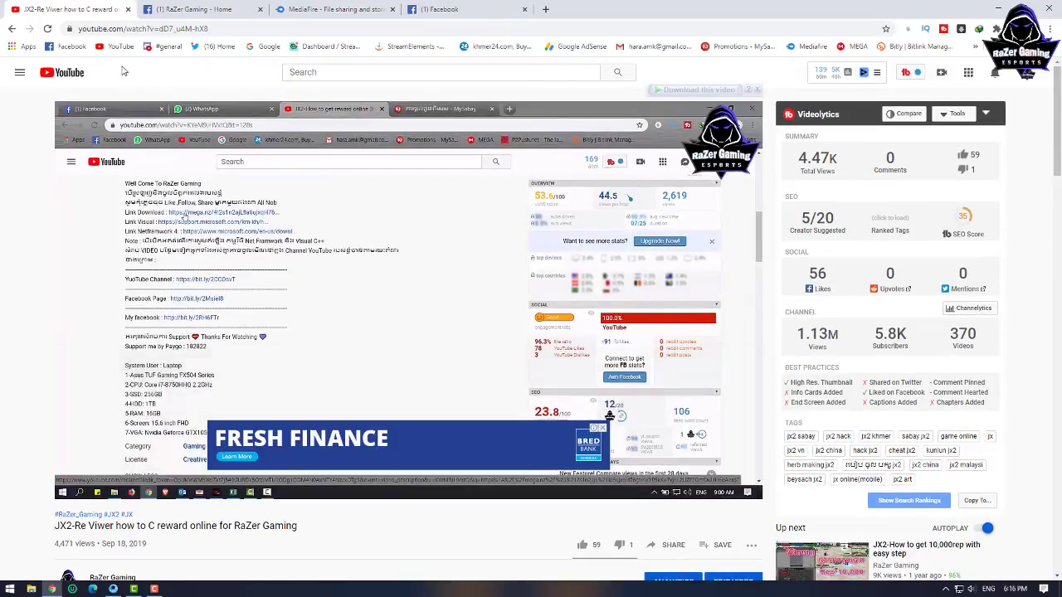
pyautogui.click(12, 28)
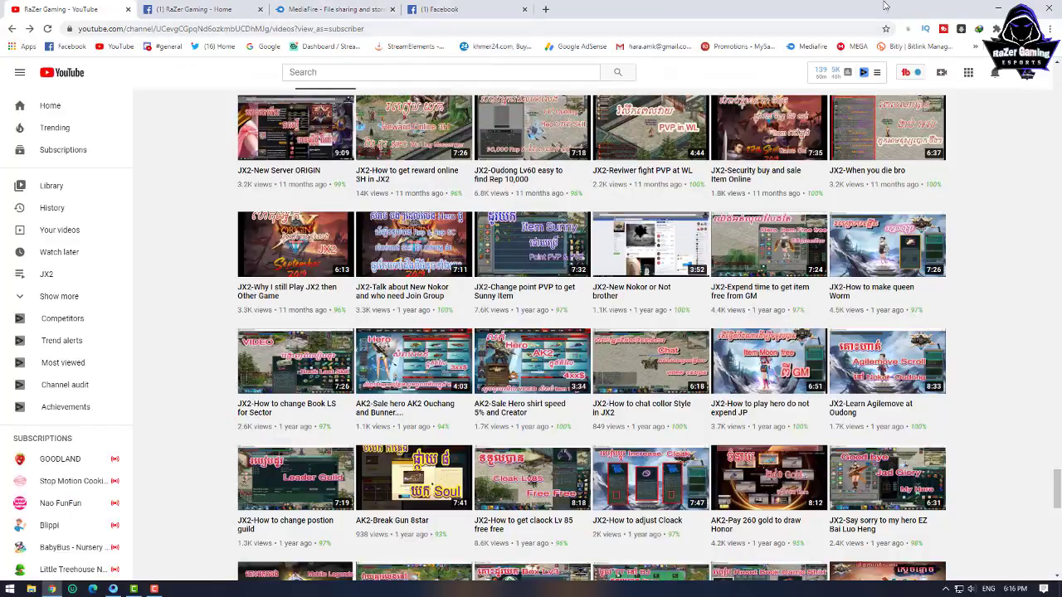
# Leave the browser and open Local Disk (D:) in File Explorer.
pyautogui.click(998, 9)
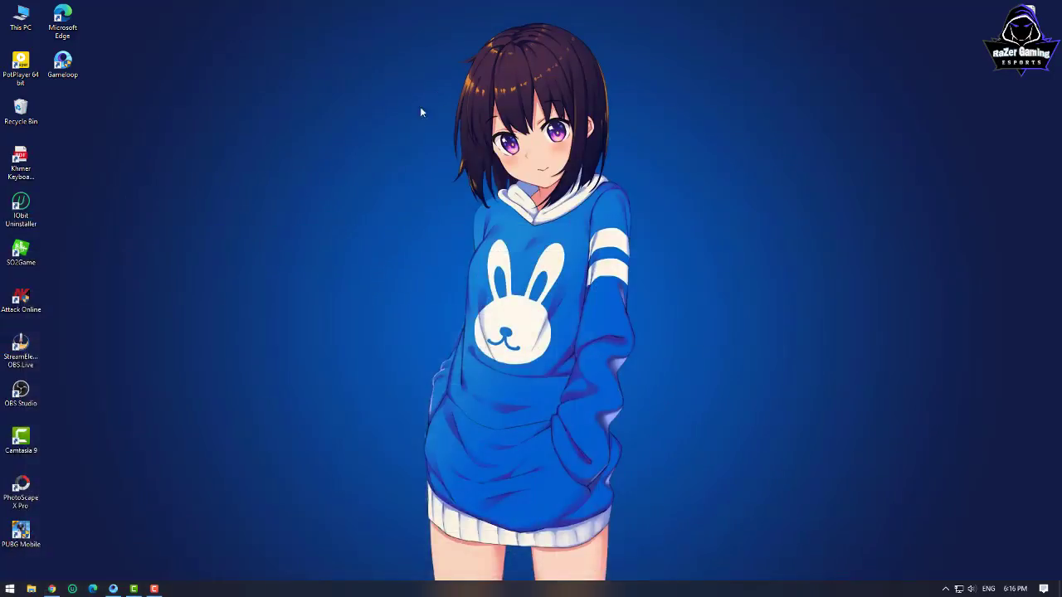
pyautogui.doubleClick(38, 32)
pyautogui.doubleClick(295, 166)
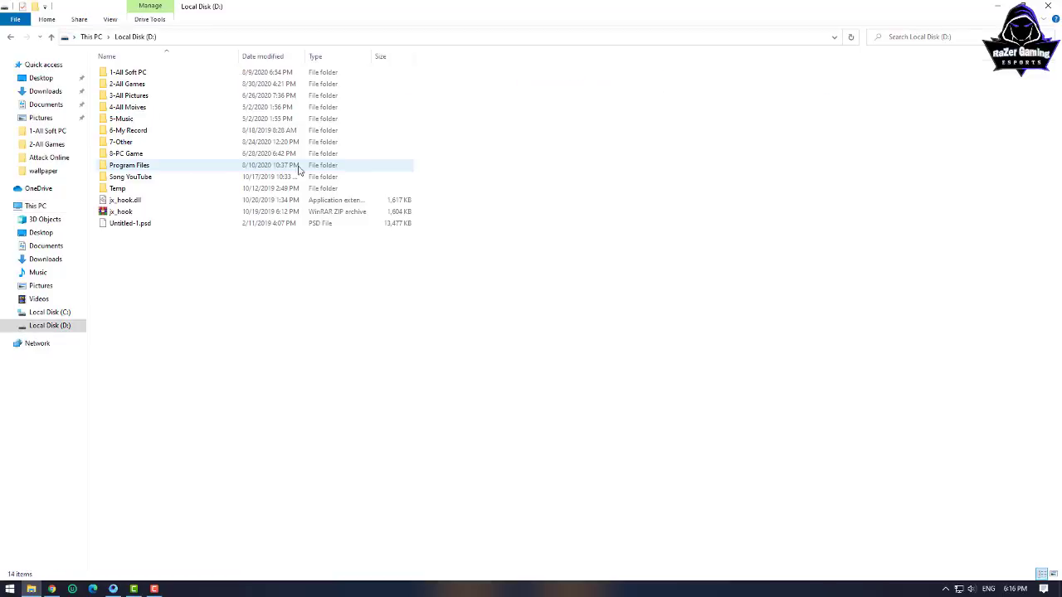
# Check the JX2 folder inside 8-PC Game for the needed files and return to the root of drive D.
pyautogui.doubleClick(154, 154)
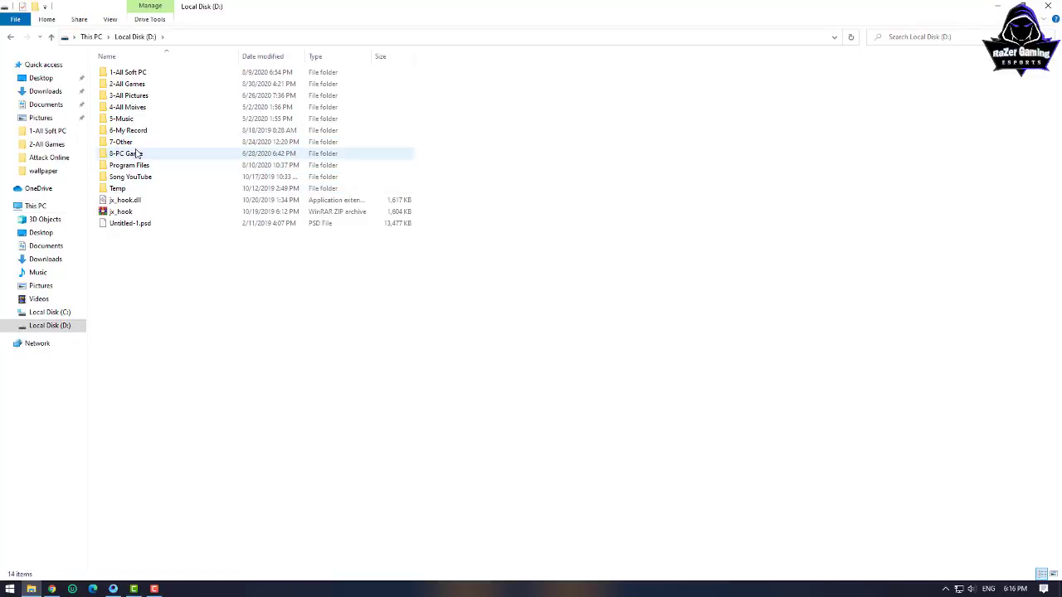
pyautogui.press('j')
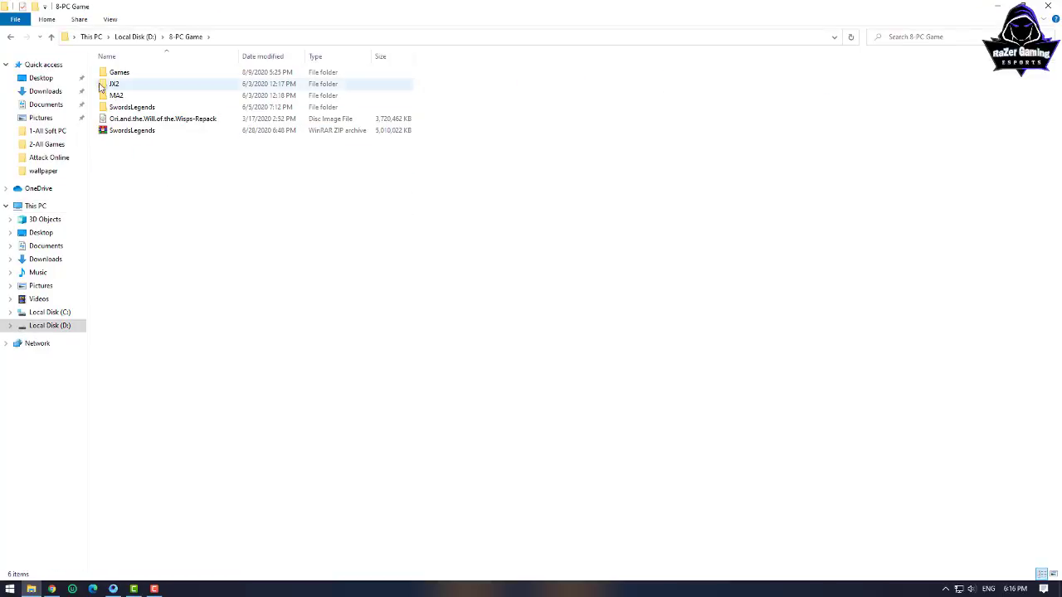
pyautogui.press('Return')
pyautogui.click(10, 36)
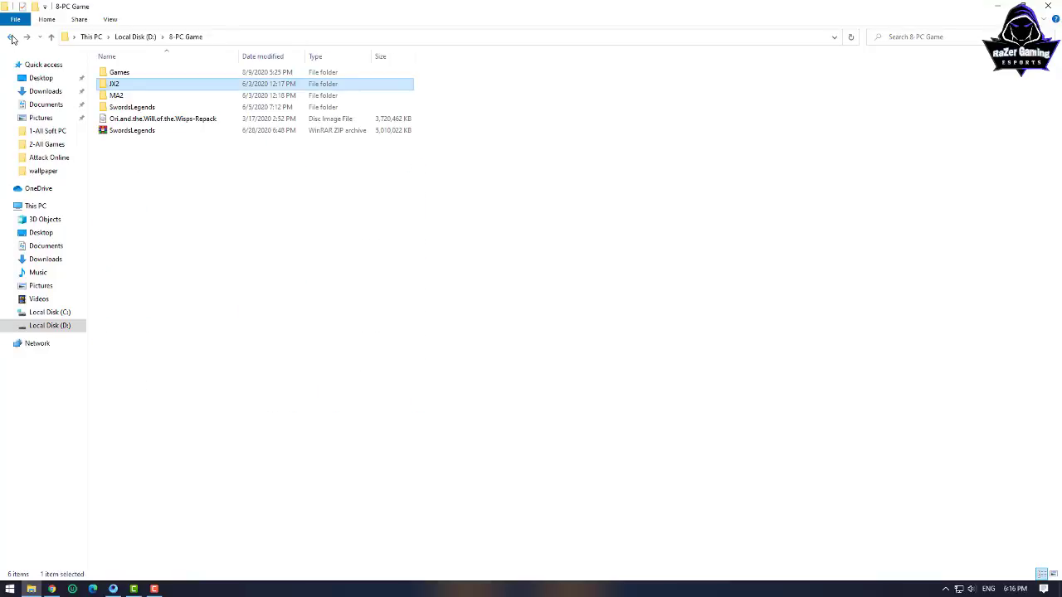
pyautogui.click(10, 37)
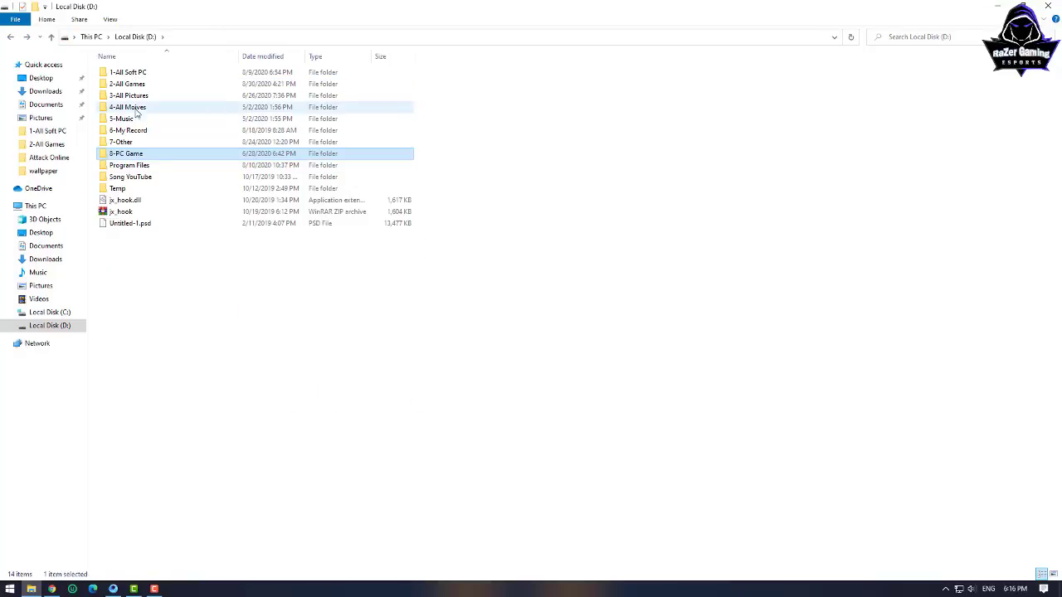
# In 2-All Games, compress TVauto, Auto skydoor, JXII.Fix.NPC.1.0.0.3 and NPC PrJa+Rewad 3h Tricks into one zipped folder.
pyautogui.doubleClick(130, 86)
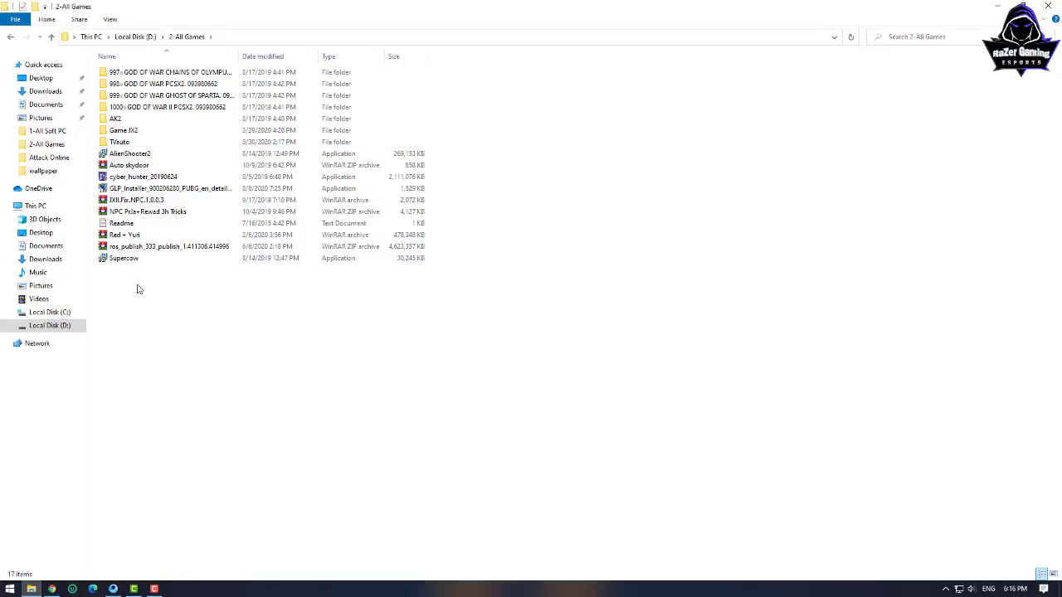
pyautogui.click(140, 212)
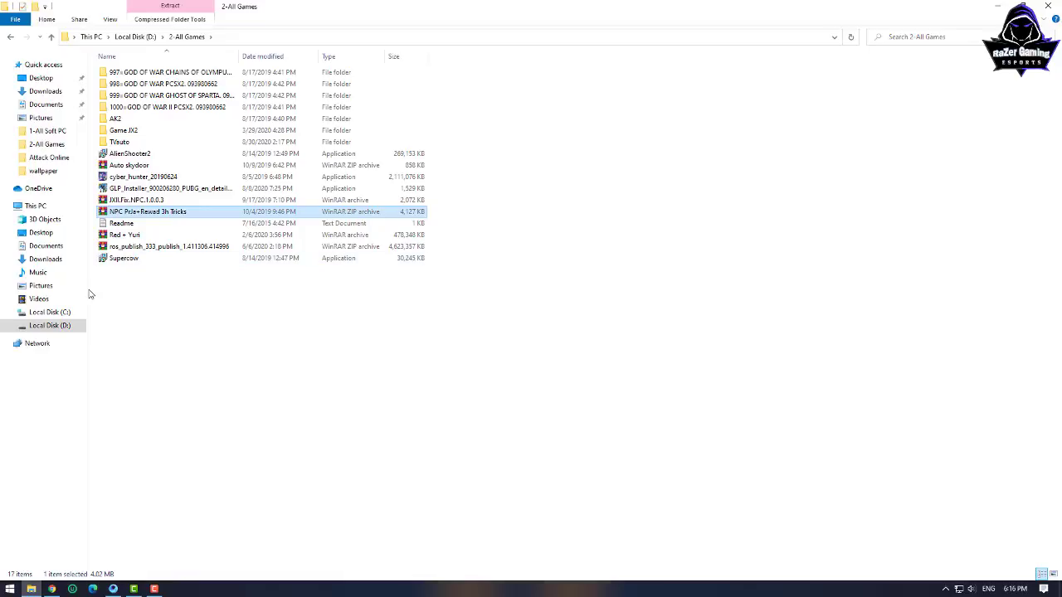
pyautogui.keyDown('ctrl'); pyautogui.click(133, 200); pyautogui.keyUp('ctrl')
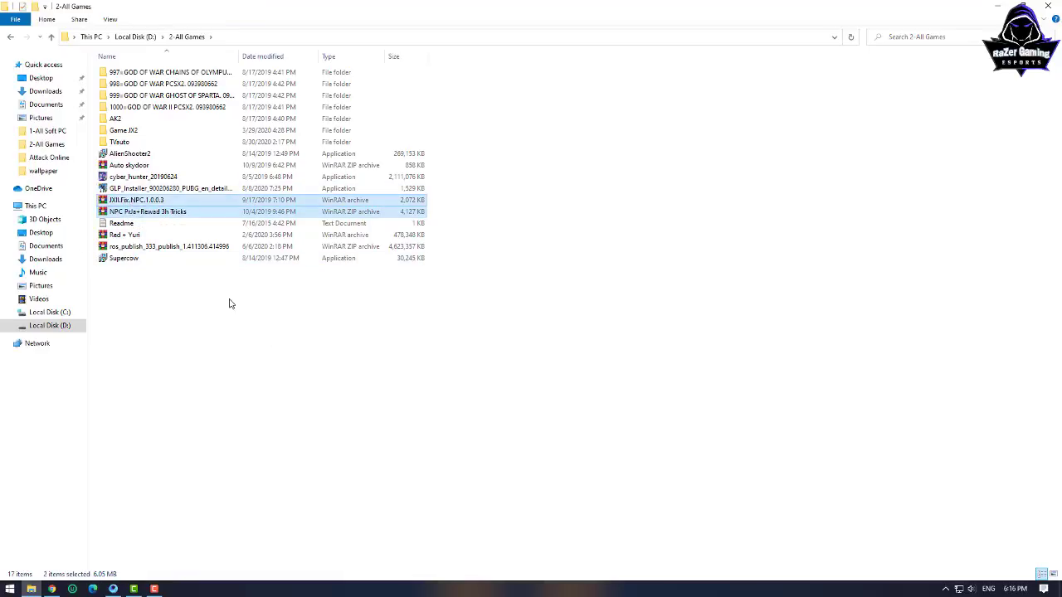
pyautogui.keyDown('ctrl'); pyautogui.click(124, 146); pyautogui.keyUp('ctrl')
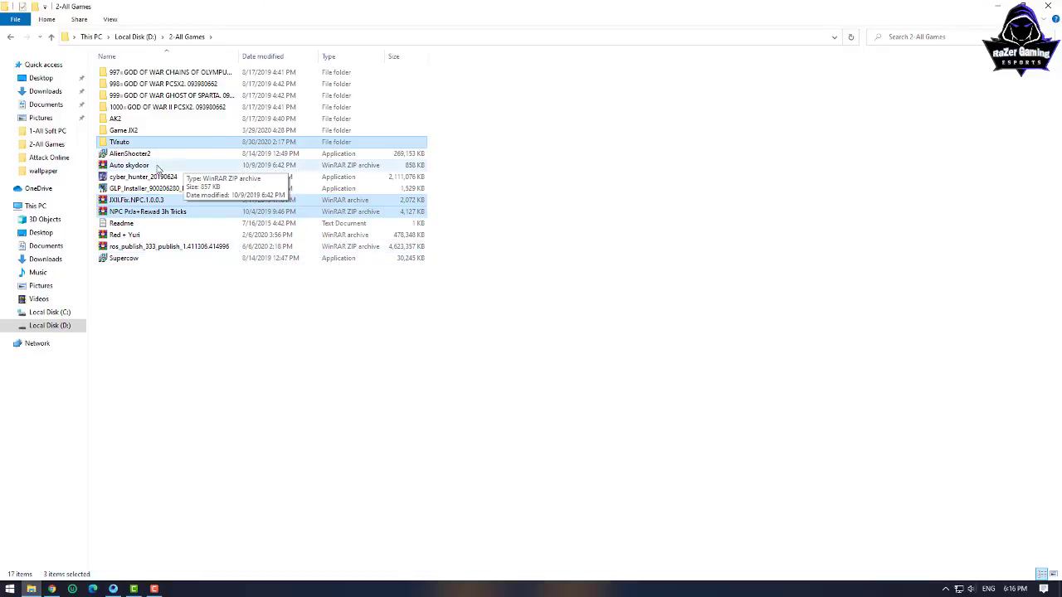
pyautogui.keyDown('ctrl'); pyautogui.click(134, 169); pyautogui.keyUp('ctrl')
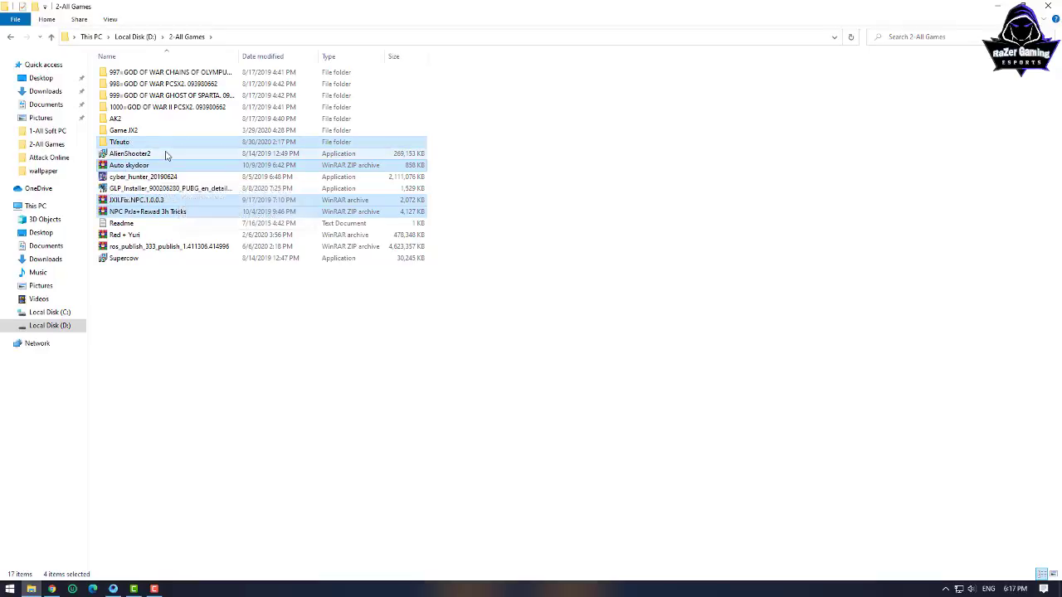
pyautogui.rightClick(153, 205)
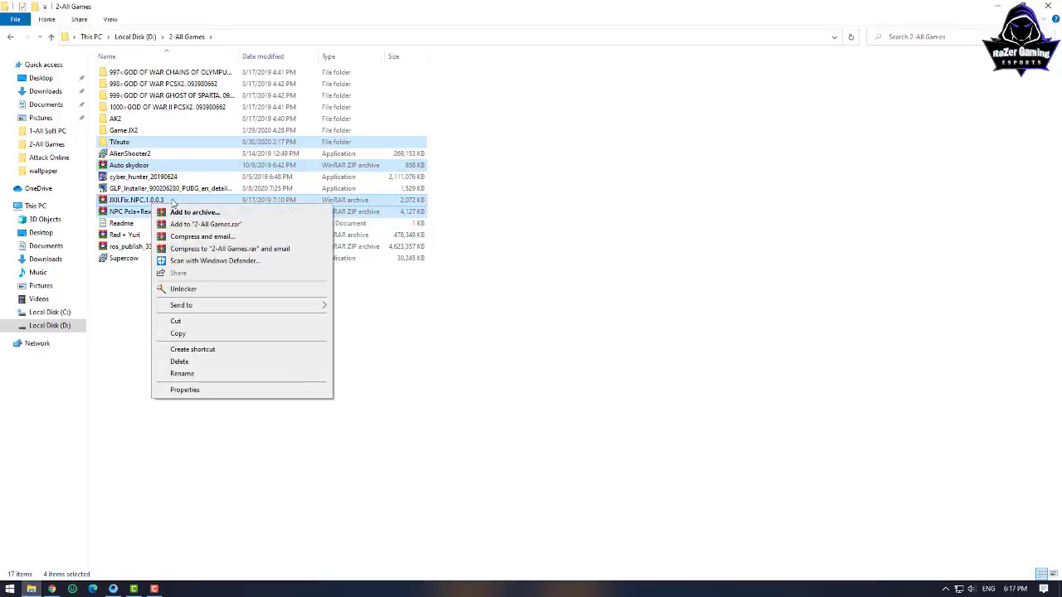
pyautogui.moveTo(230, 308)
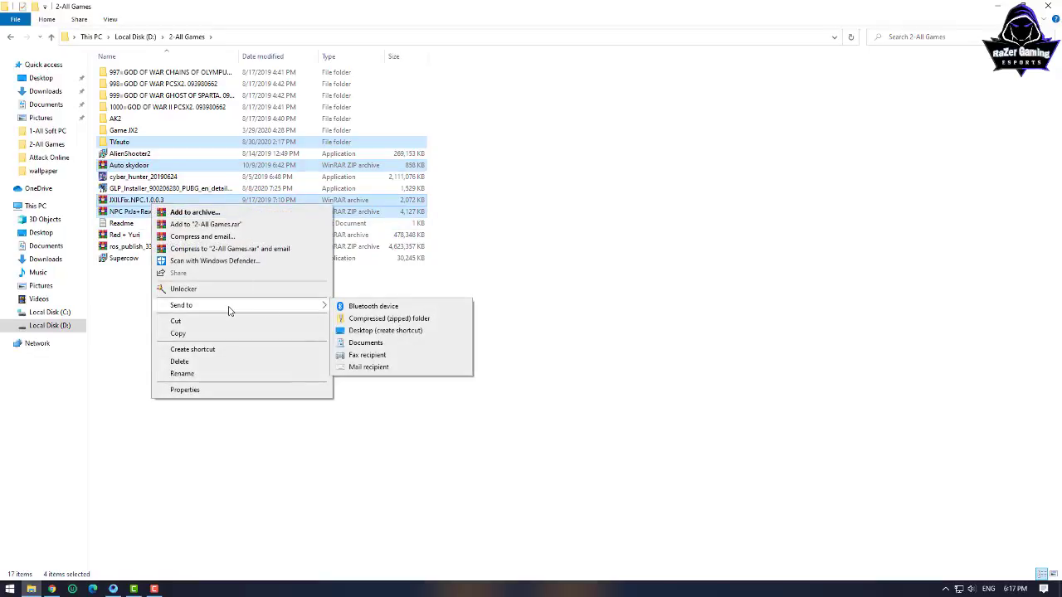
pyautogui.click(384, 321)
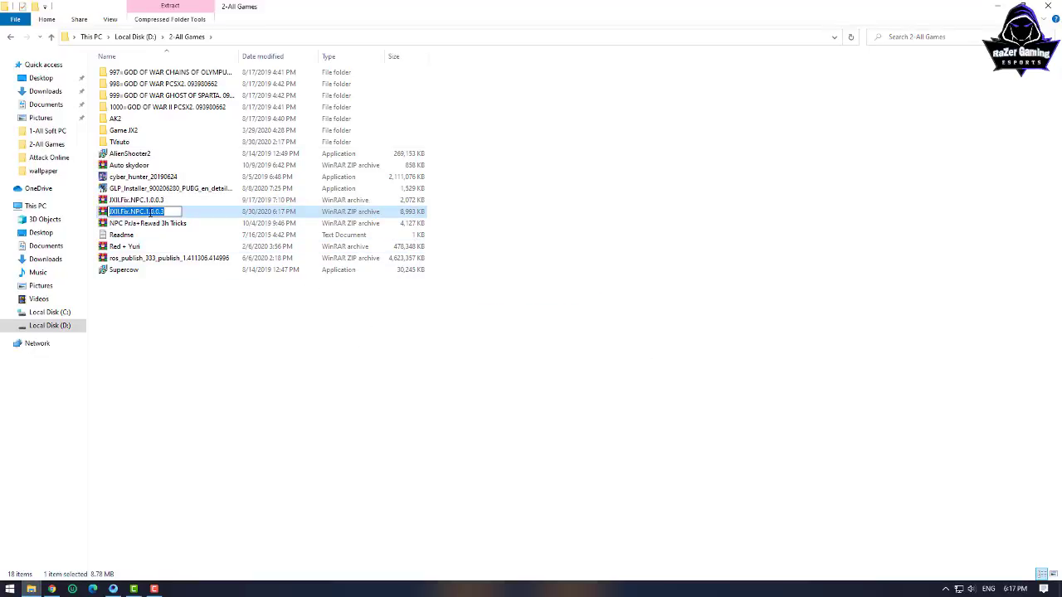
pyautogui.press('Return')
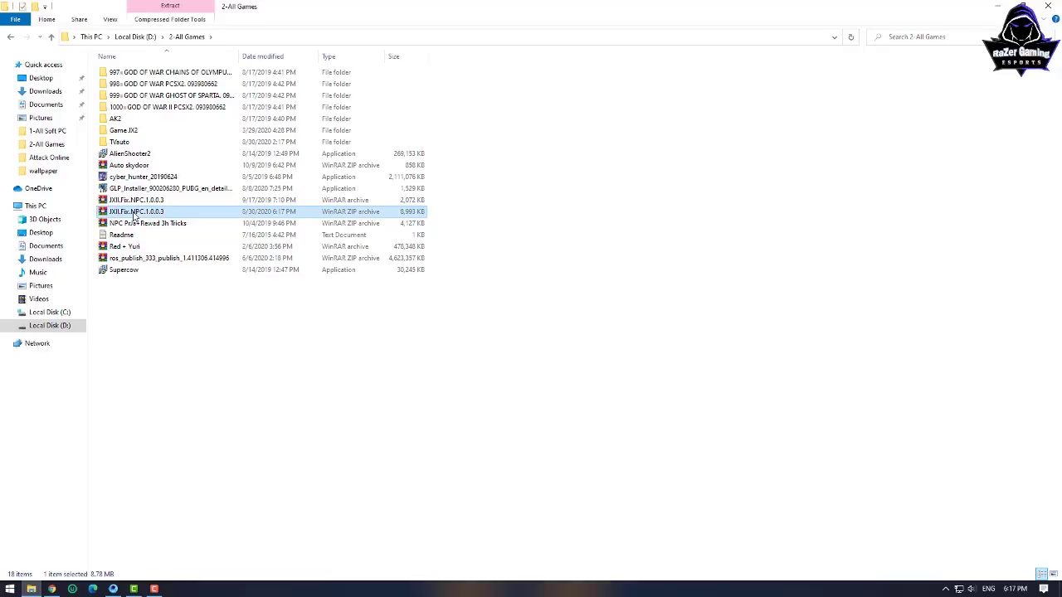
# Rename the new ZIP archive as "File for JX2".
pyautogui.click(130, 212)
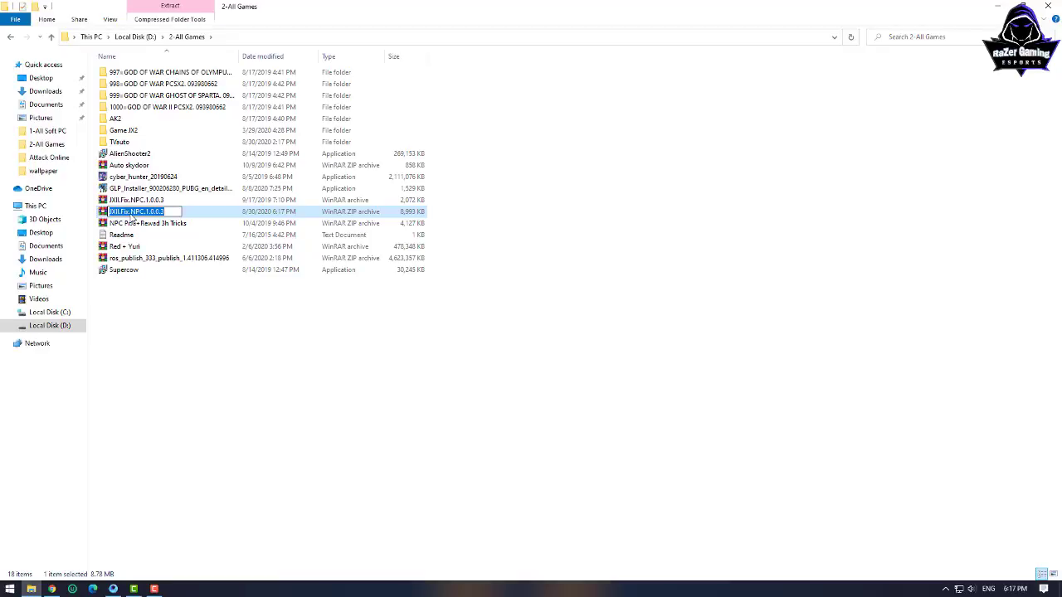
pyautogui.write('File for JX2')
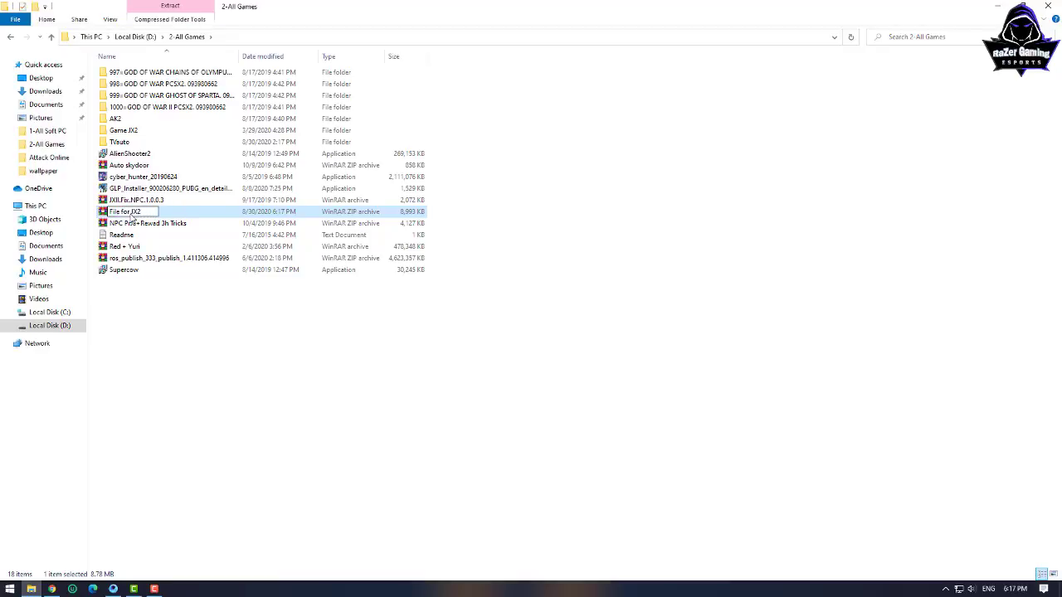
pyautogui.press('Return')
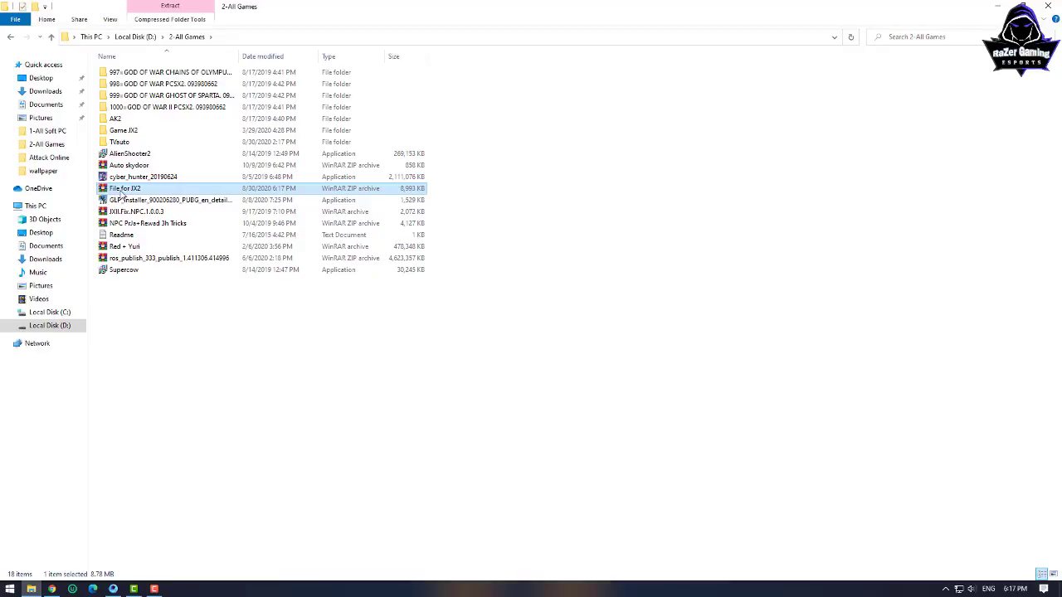
# Switch to MediaFire in the browser and add File for JX2 from the 2-All Games folder on drive D to a new upload.
pyautogui.click(53, 589)
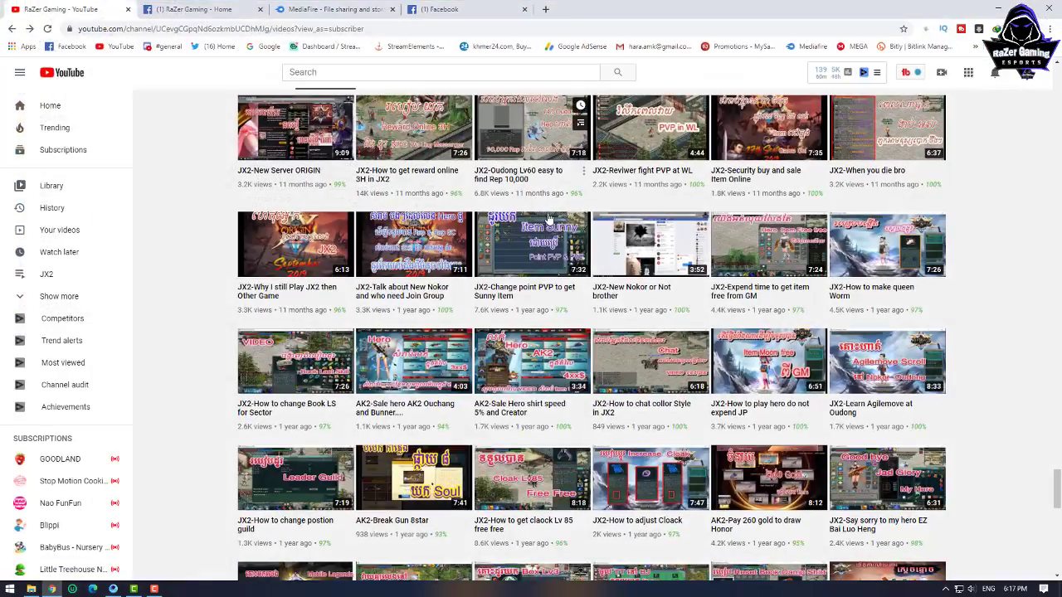
pyautogui.click(304, 12)
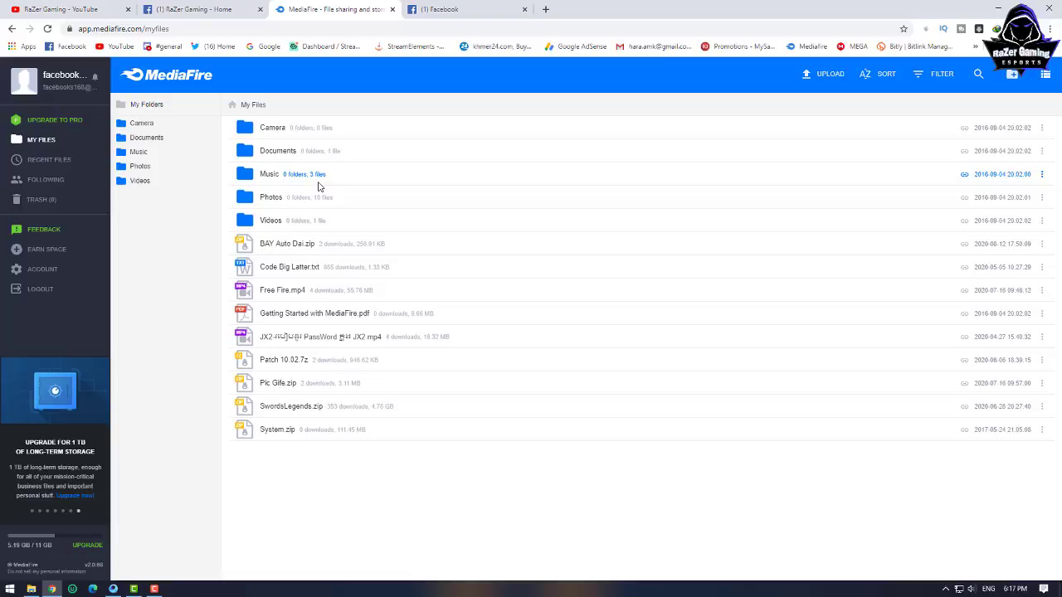
pyautogui.click(826, 74)
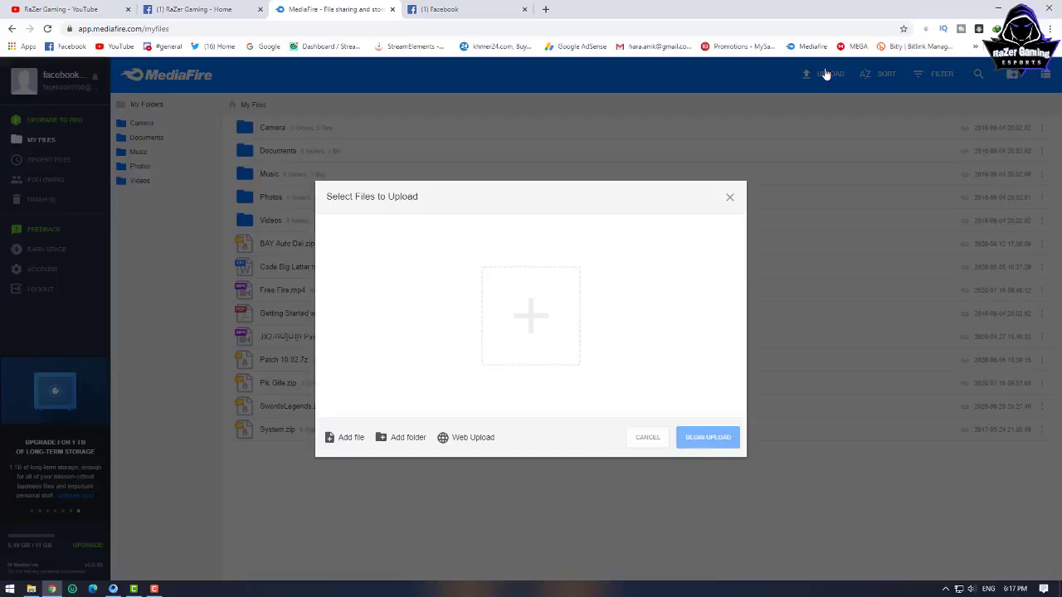
pyautogui.click(529, 302)
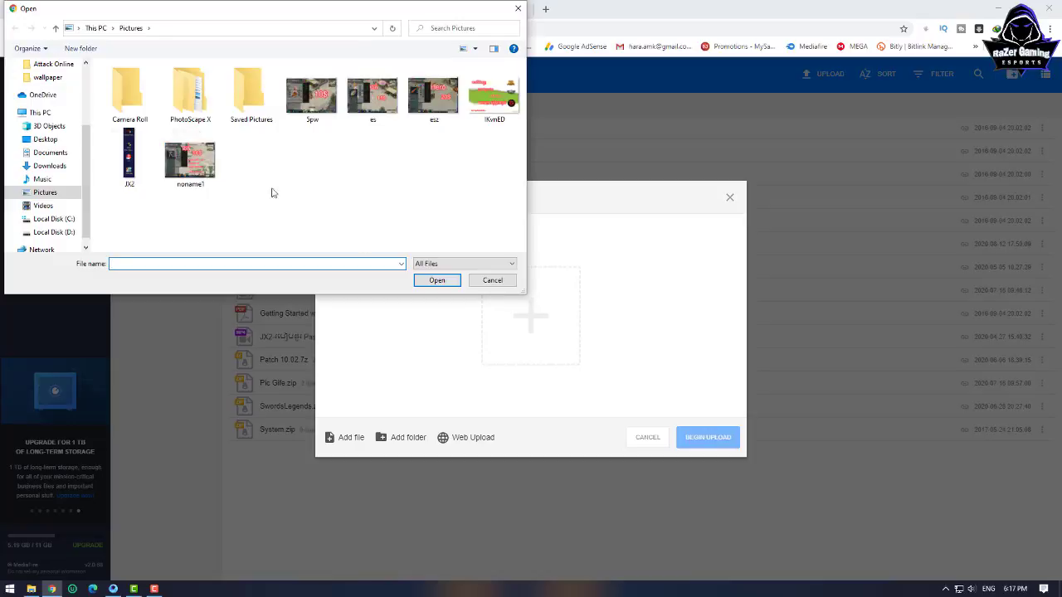
pyautogui.click(46, 232)
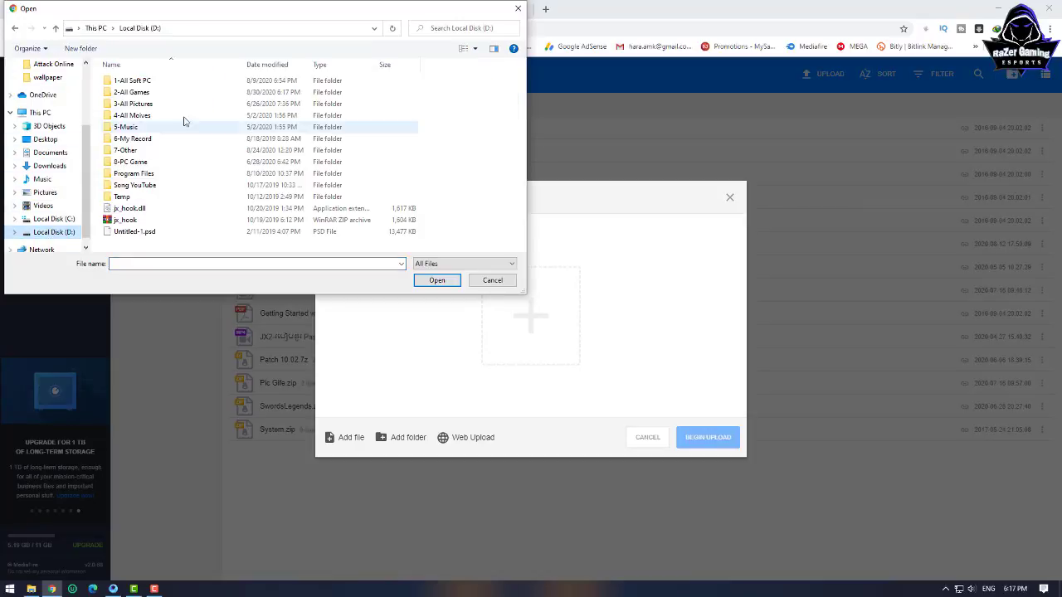
pyautogui.doubleClick(131, 92)
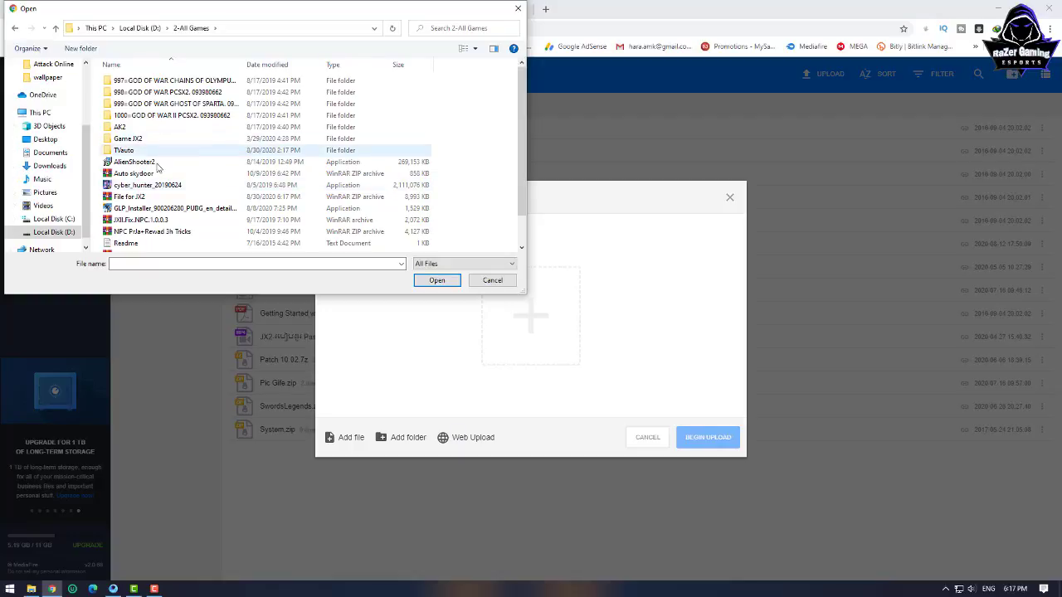
pyautogui.click(131, 197)
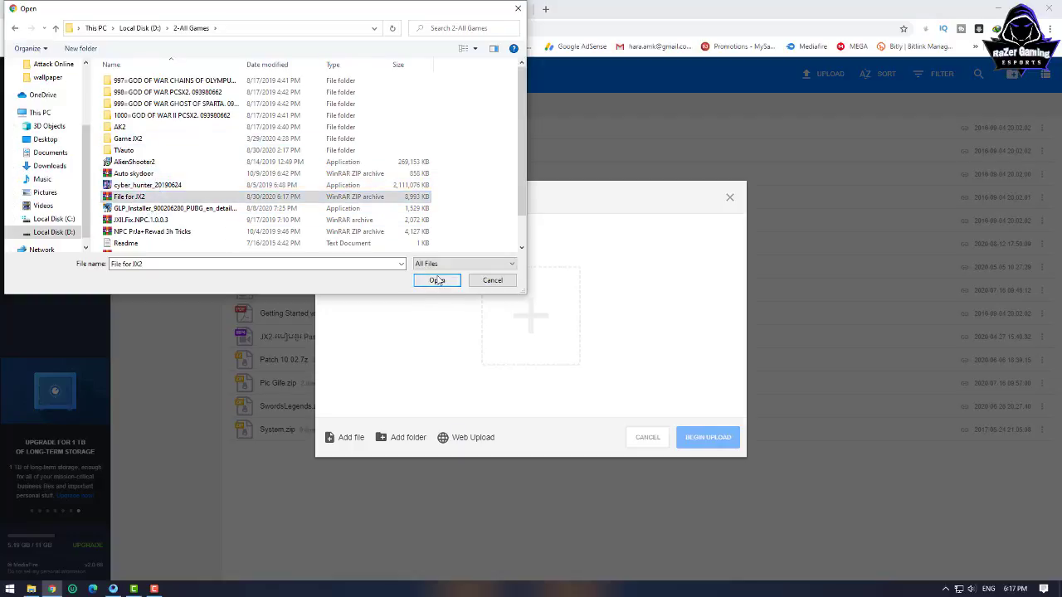
pyautogui.click(436, 280)
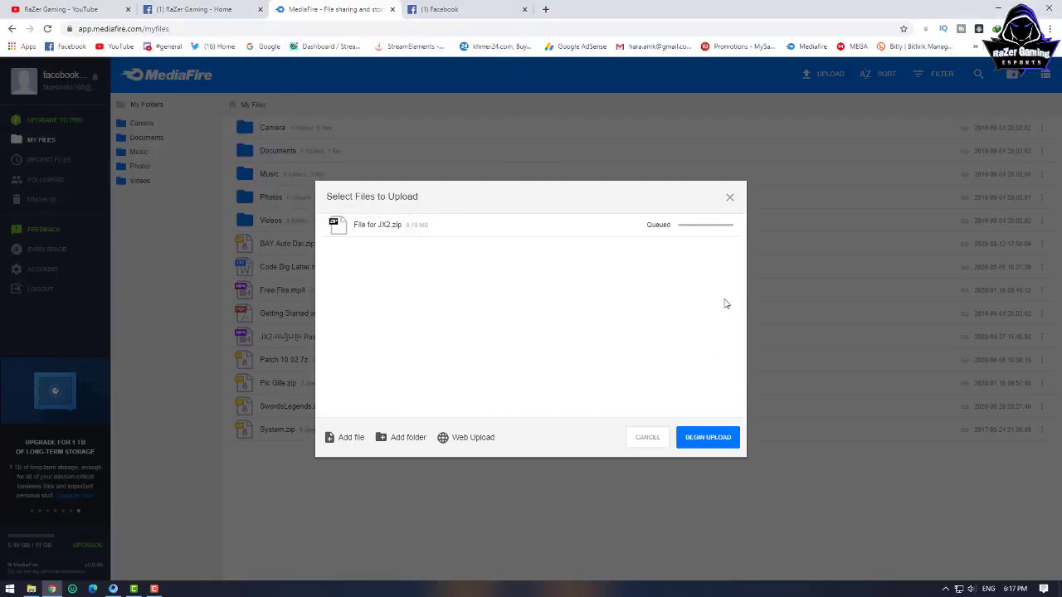
# Upload the queued File for JX2.zip and reload the My Files list, dismissing the pop-up.
pyautogui.click(716, 436)
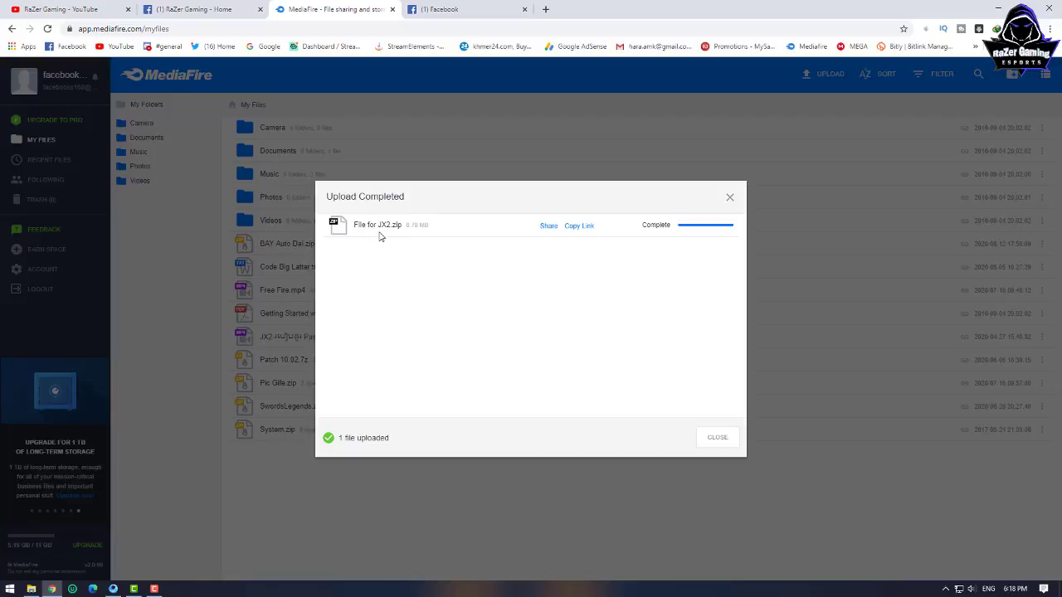
pyautogui.click(720, 440)
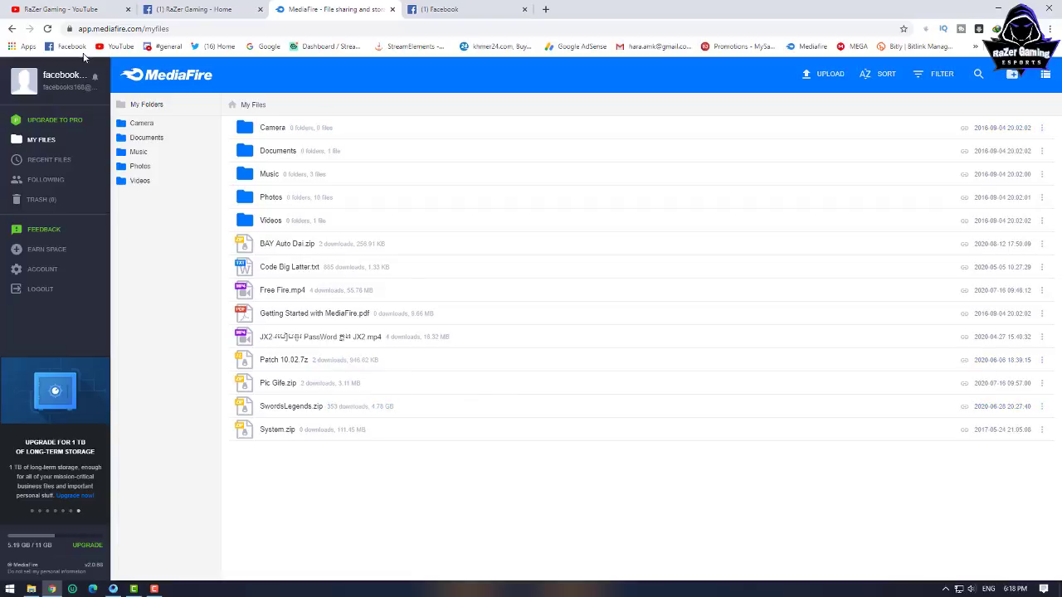
pyautogui.click(45, 29)
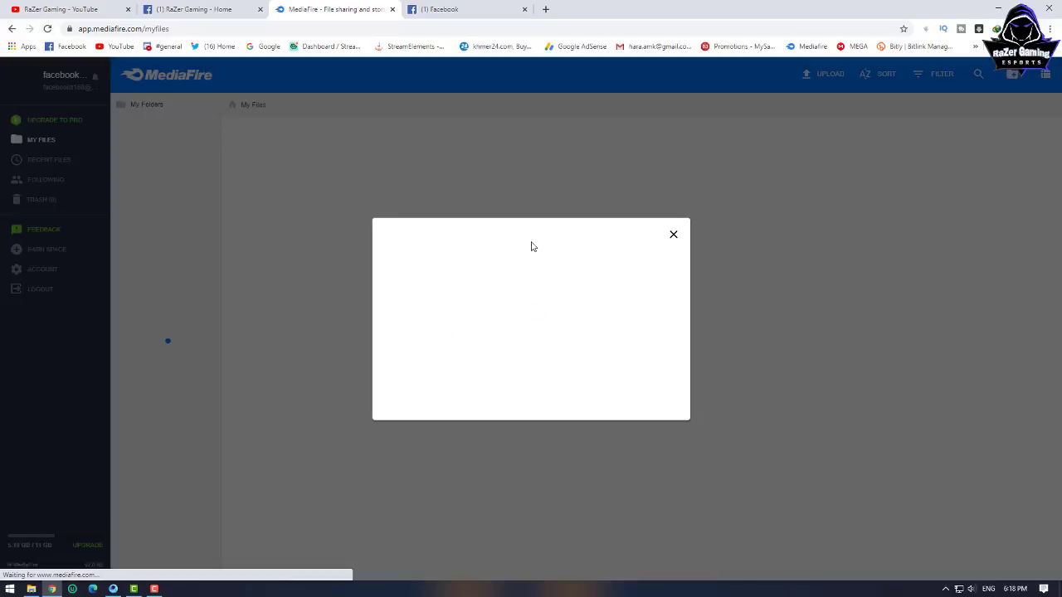
pyautogui.click(674, 234)
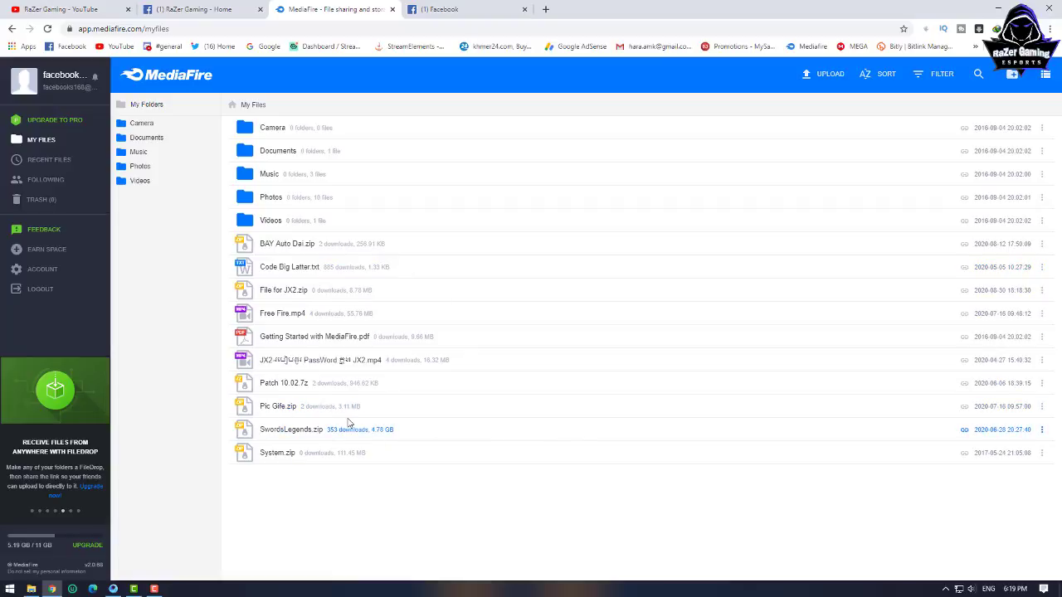
# Move SwordsLegends.zip from My Files to the trash and clear the remaining file selection.
pyautogui.click(1041, 429)
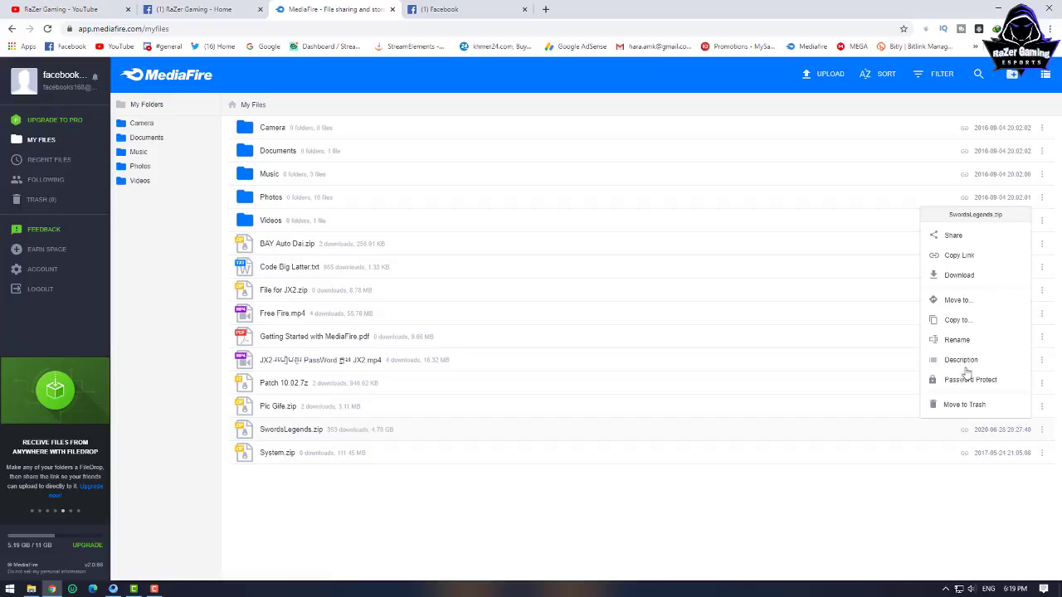
pyautogui.click(955, 406)
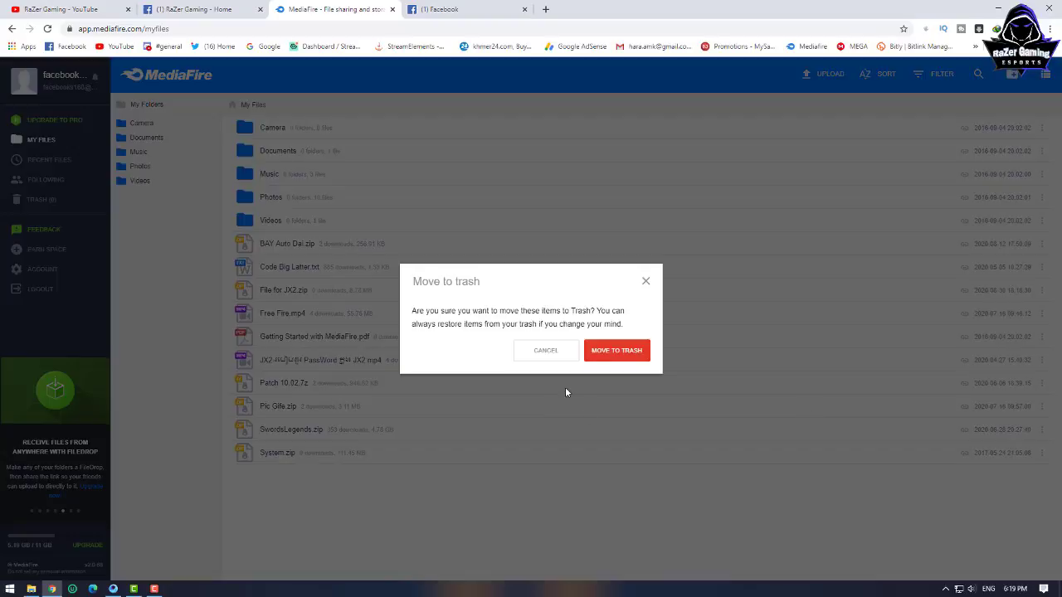
pyautogui.click(598, 362)
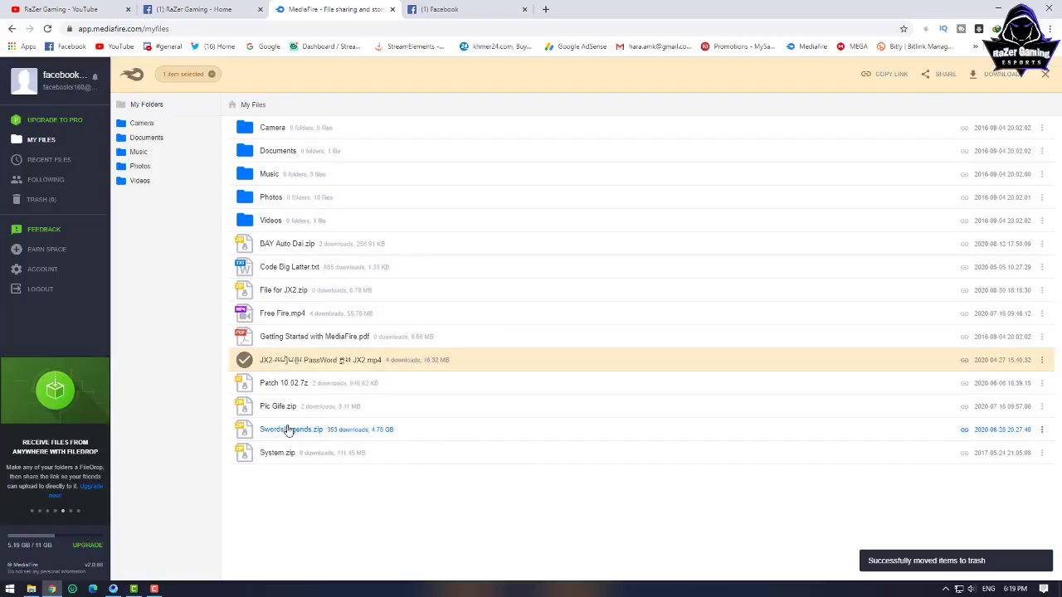
pyautogui.click(357, 431)
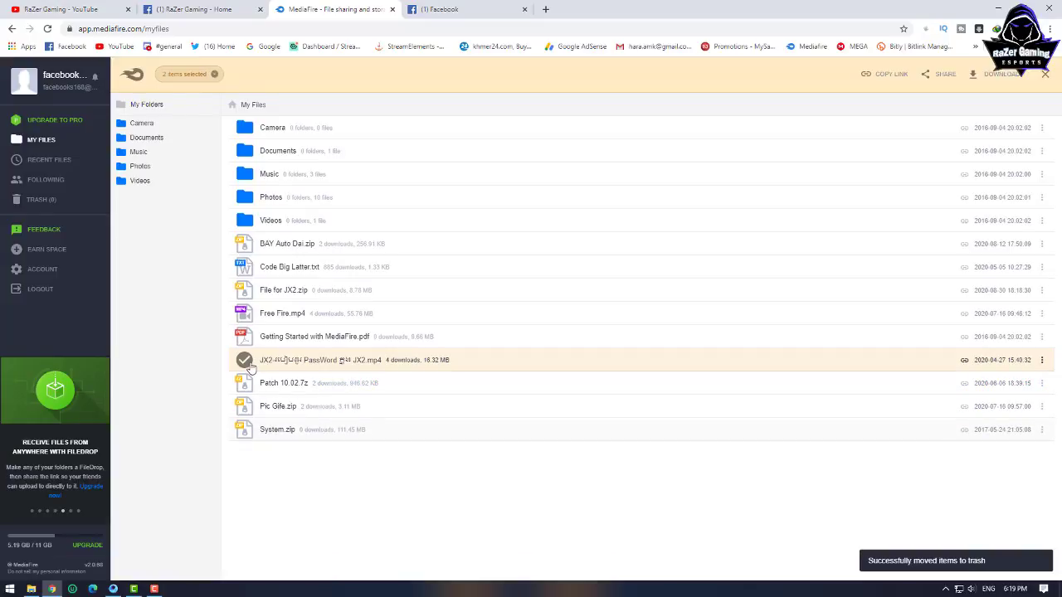
pyautogui.click(1045, 73)
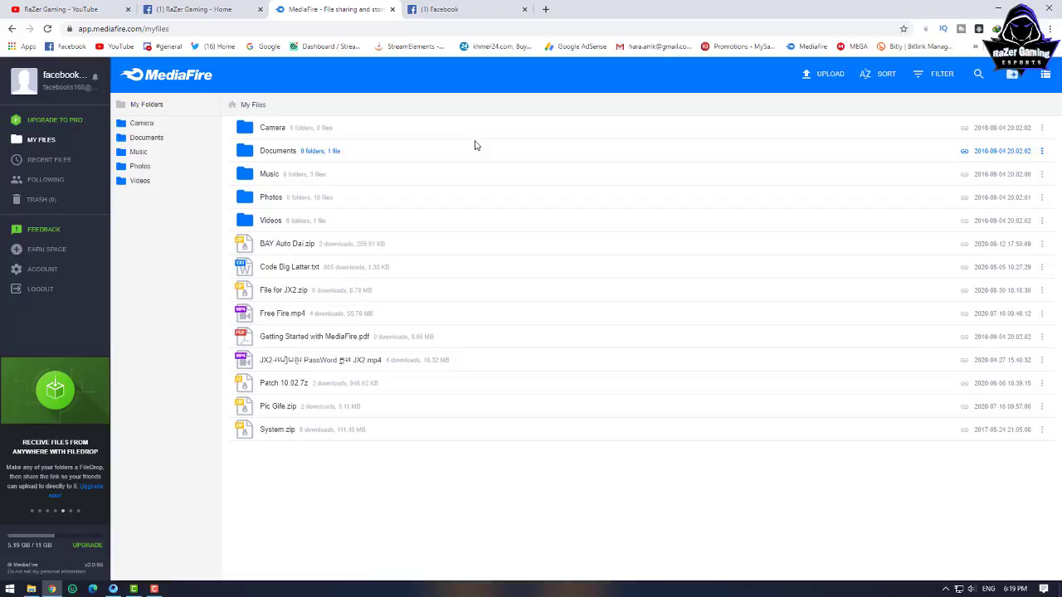
# Look through the RaZer Gaming YouTube channel's uploaded videos and the posts on the RaZer Gaming Facebook page.
pyautogui.click(62, 9)
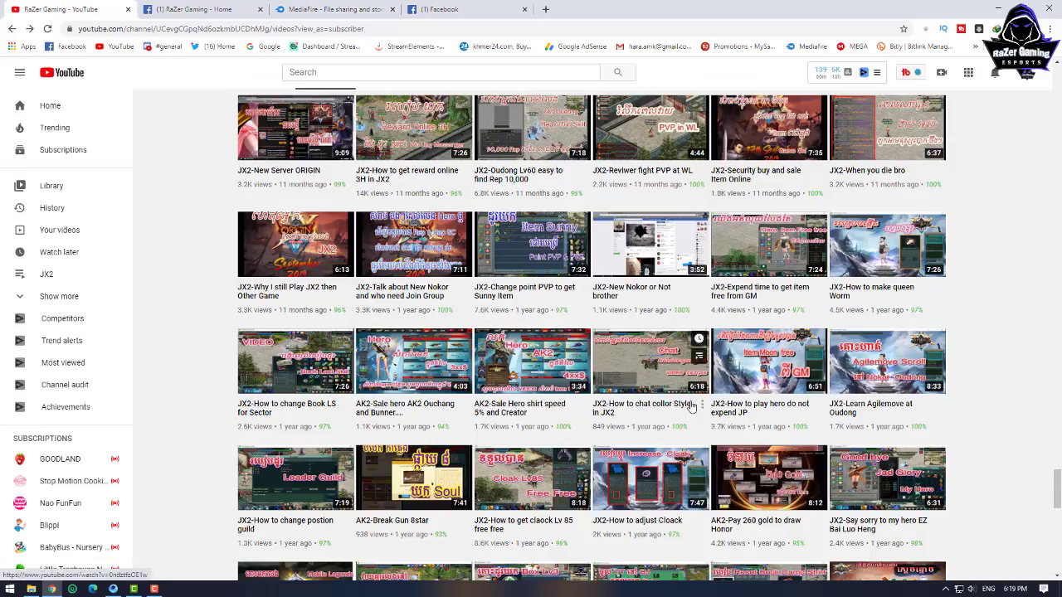
pyautogui.scroll(2, 690, 405)
pyautogui.scroll(5, 690, 405)
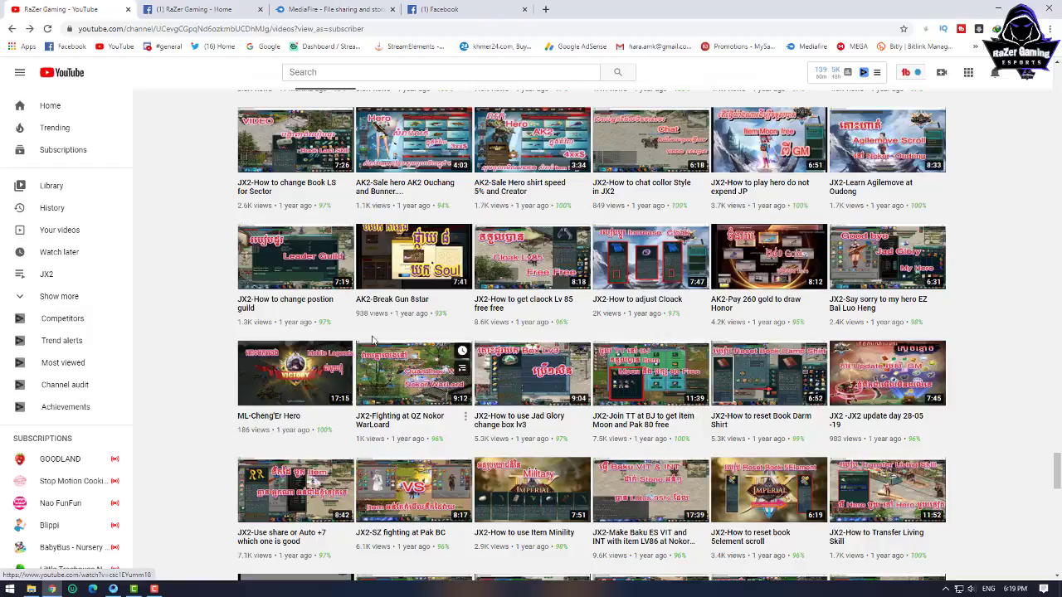
pyautogui.click(195, 9)
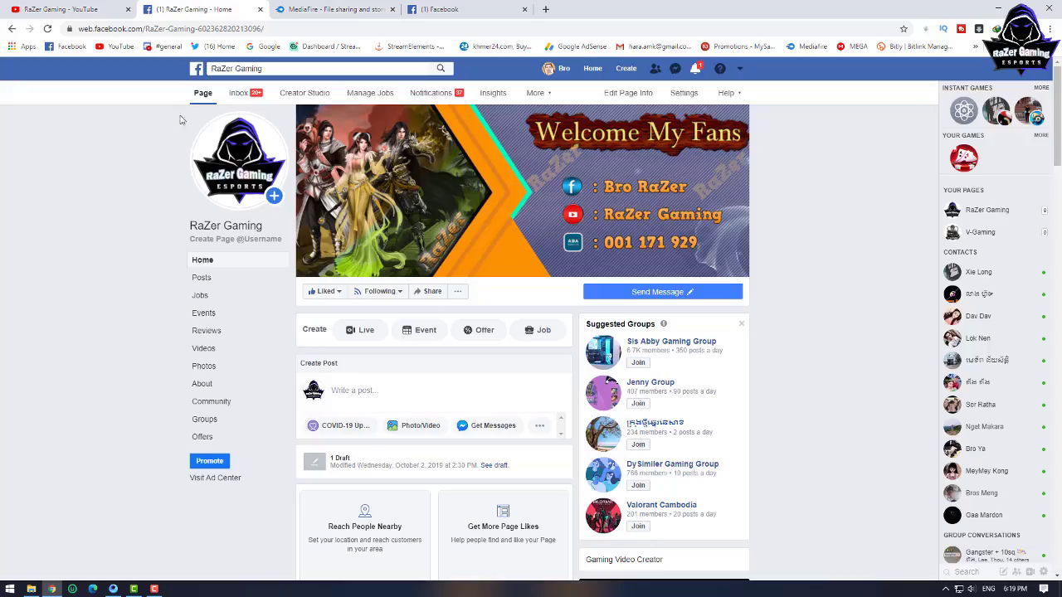
pyautogui.scroll(-12, 468, 220)
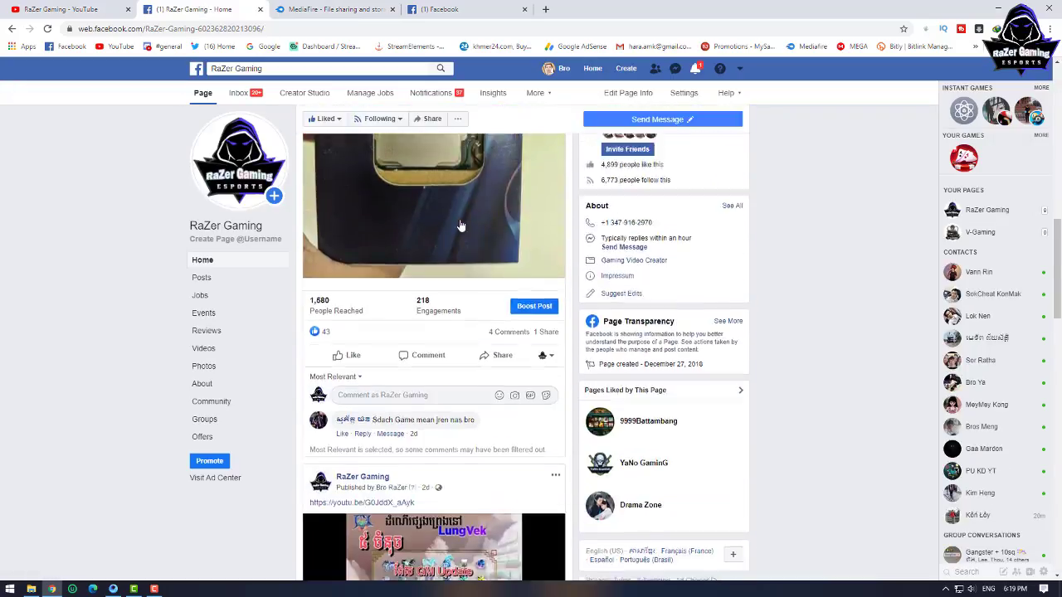
pyautogui.scroll(12, 462, 225)
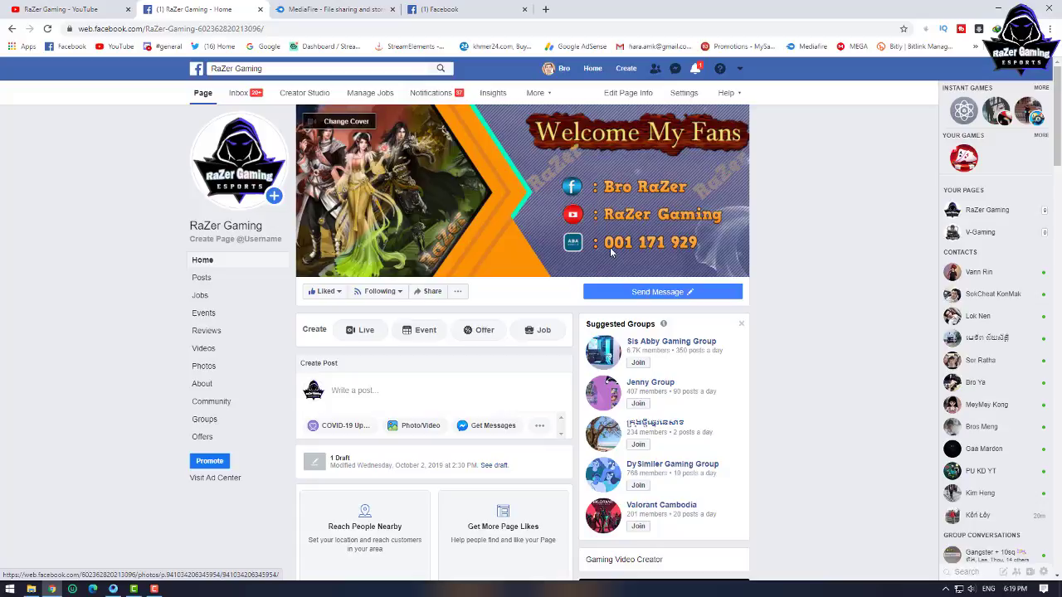
# Go back to the head of the RaZer Gaming YouTube channel and open both Facebook links in its banner.
pyautogui.click(60, 9)
pyautogui.scroll(5, 497, 166)
pyautogui.scroll(15, 514, 200)
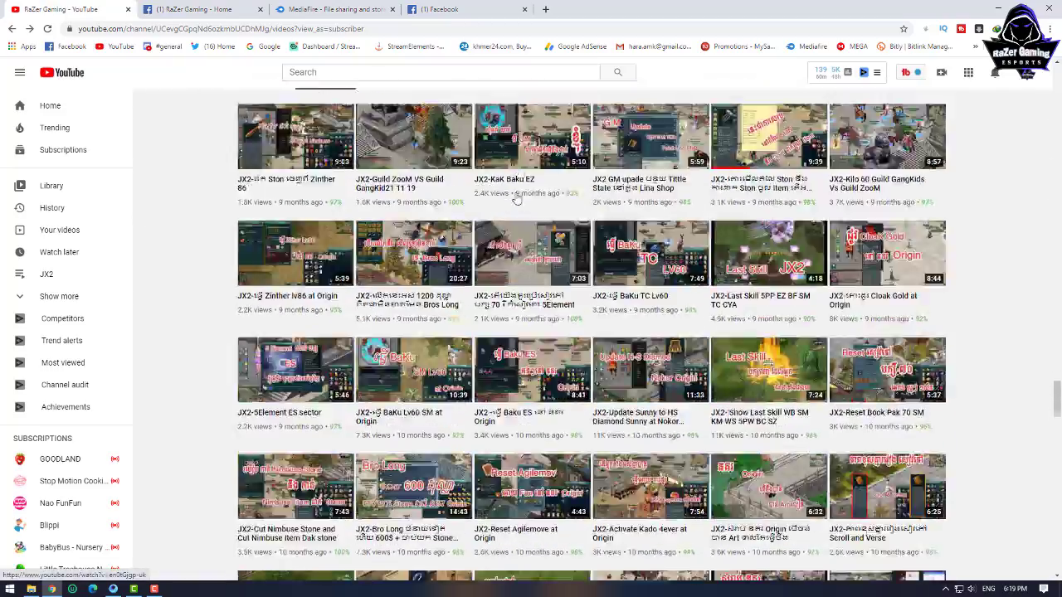
pyautogui.scroll(15, 865, 268)
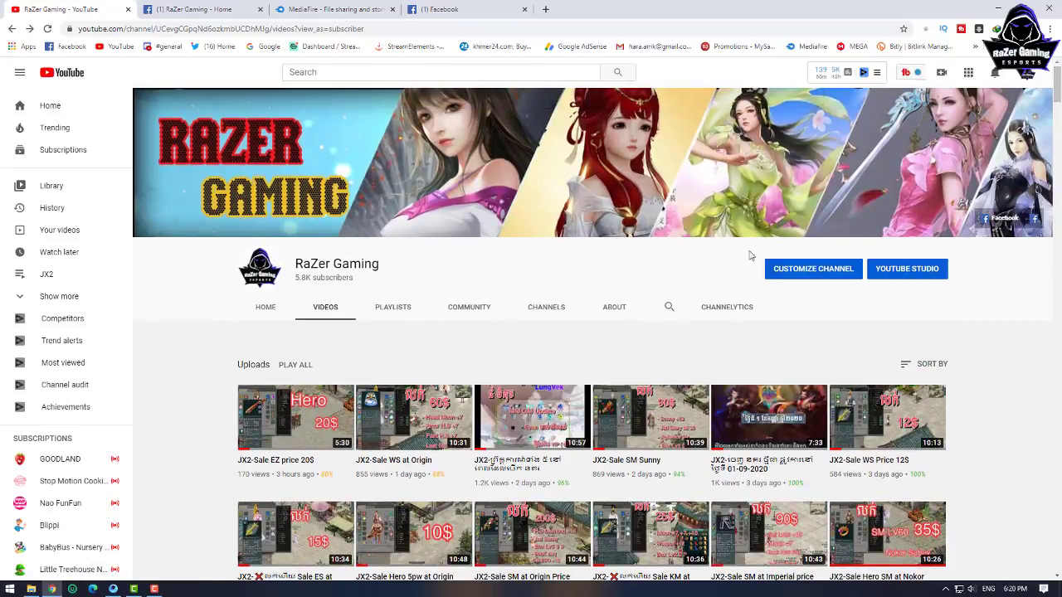
pyautogui.click(1035, 220)
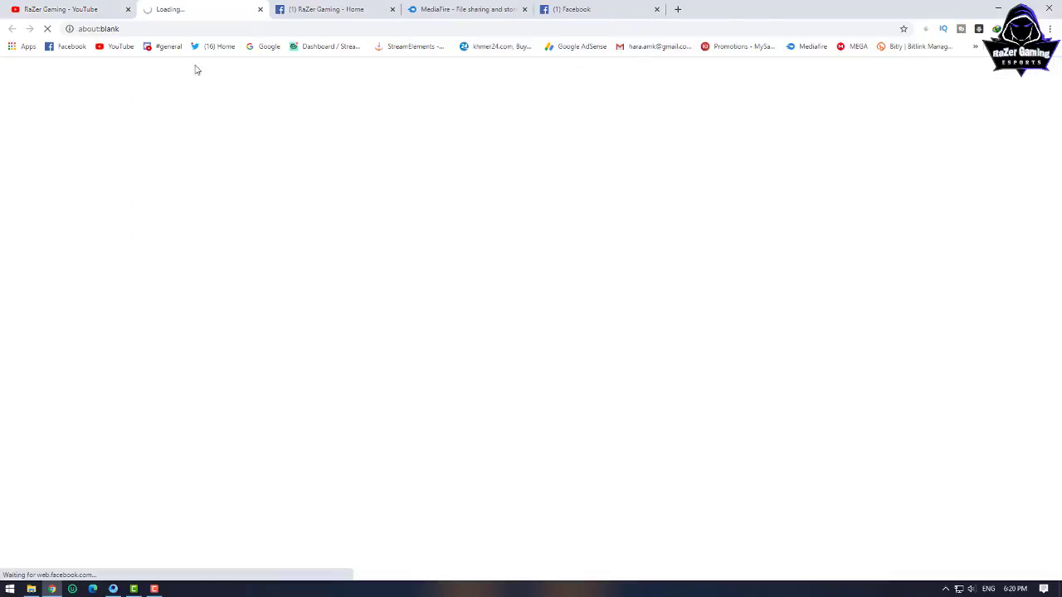
pyautogui.click(64, 9)
pyautogui.click(998, 221)
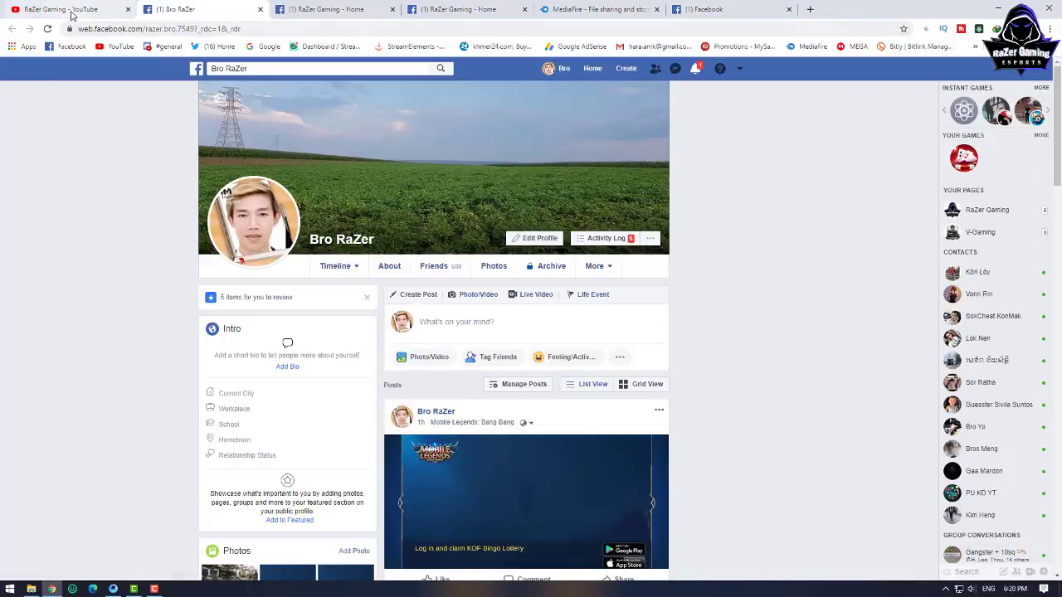
# Review the YouTube channel banner, the owner's linked Facebook profile and the linked RaZer Gaming Facebook page.
pyautogui.click(70, 9)
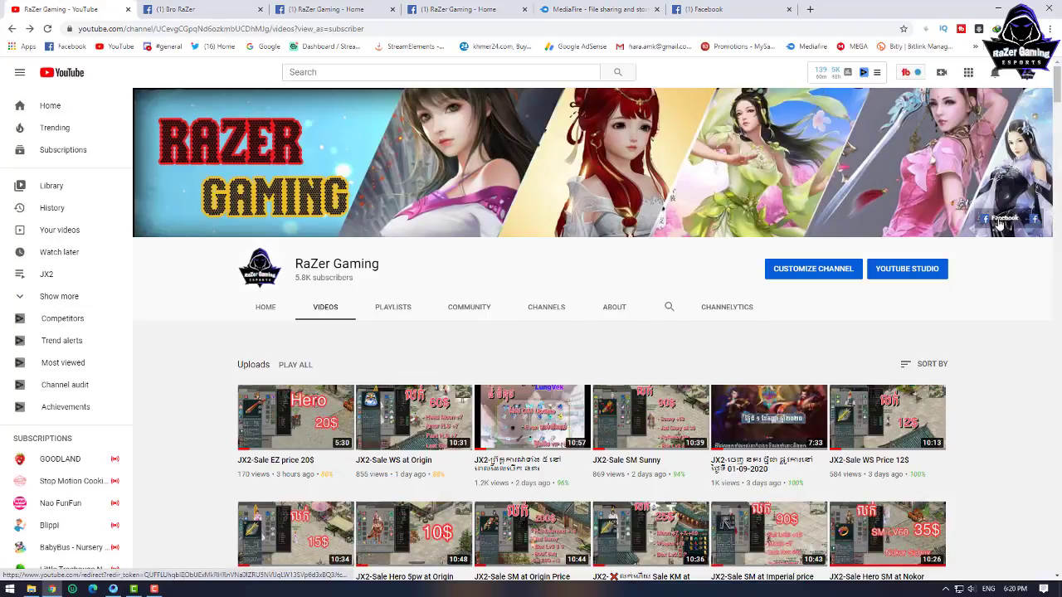
pyautogui.click(194, 13)
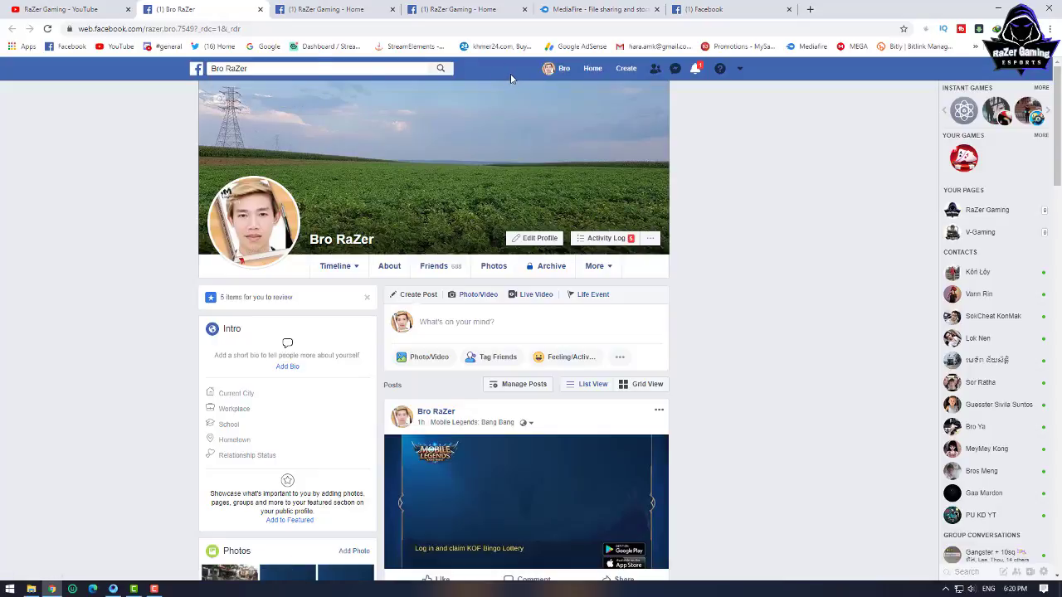
pyautogui.click(311, 10)
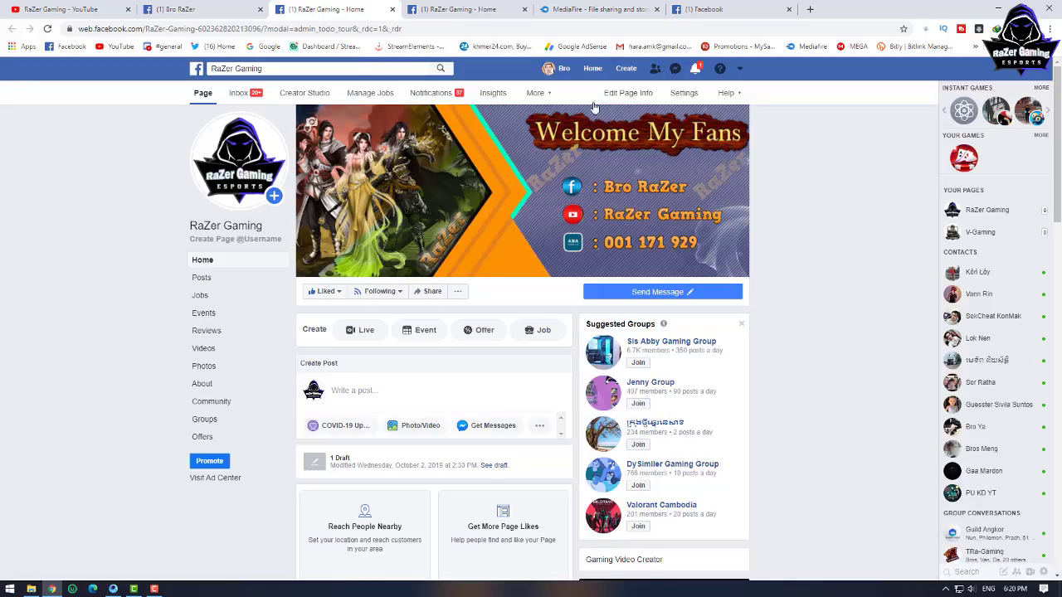